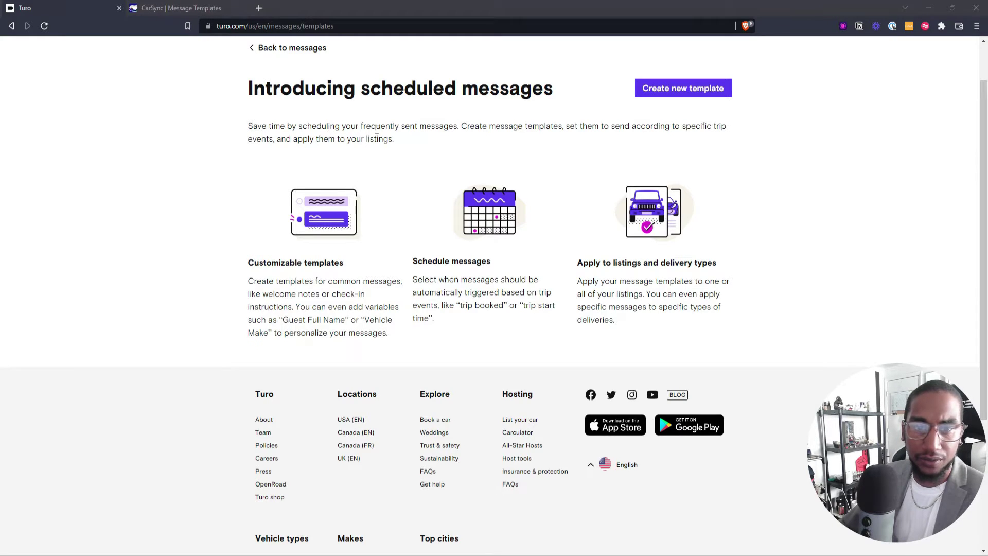
Step: Read the intro, highlighting the Customizable templates, Schedule messages and Apply to listings headings
left_click_drag(377, 130, 427, 130)
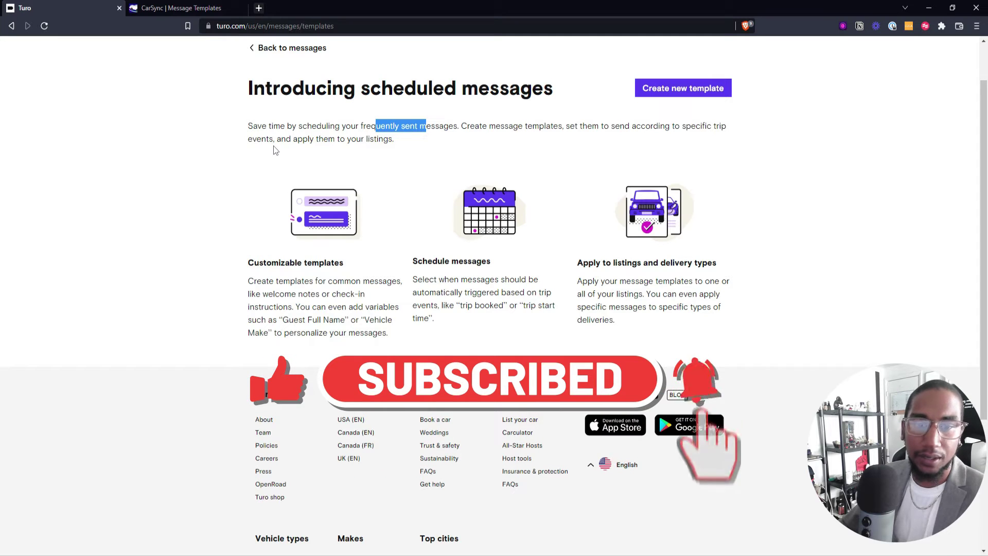
left_click(202, 251)
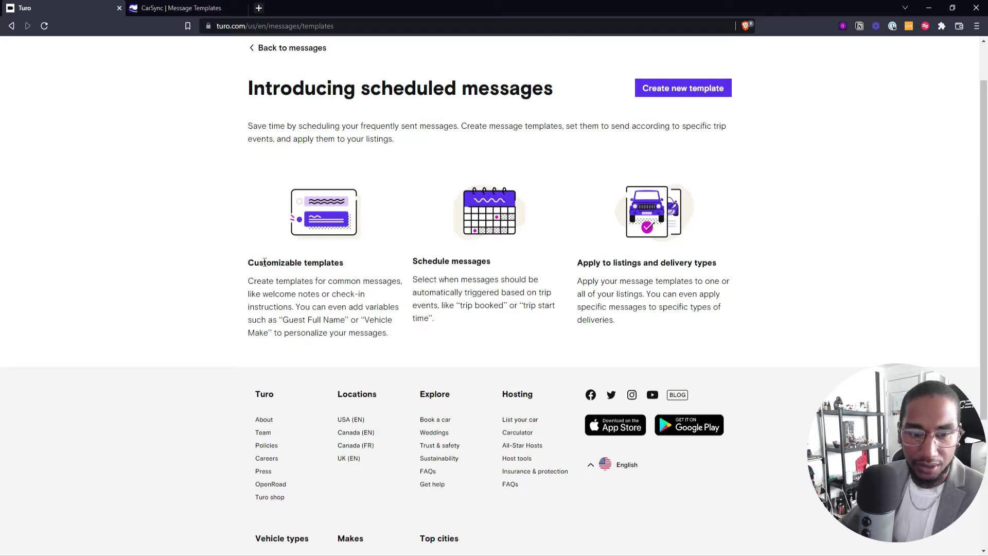
left_click_drag(264, 263, 351, 267)
triple_click(463, 261)
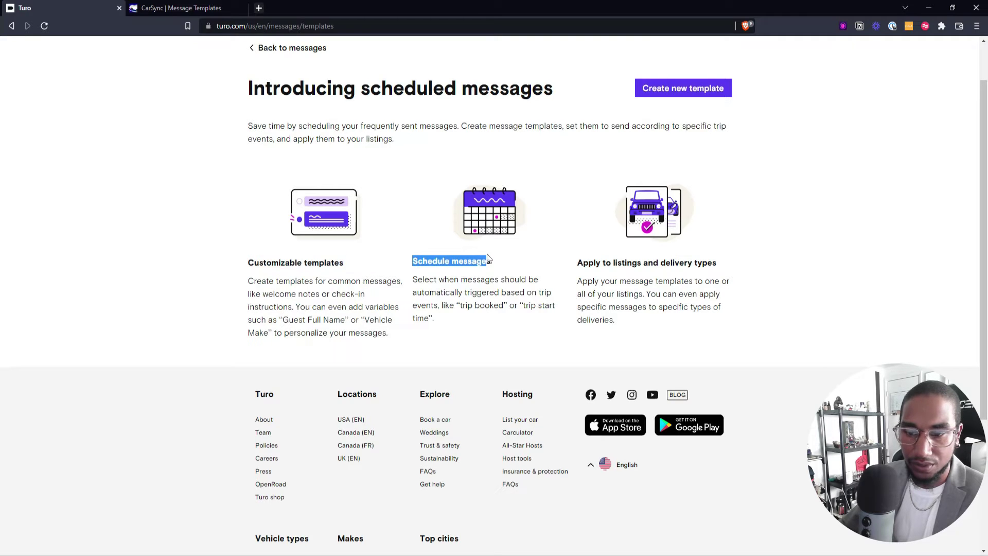
left_click(634, 257)
left_click_drag(588, 262, 636, 258)
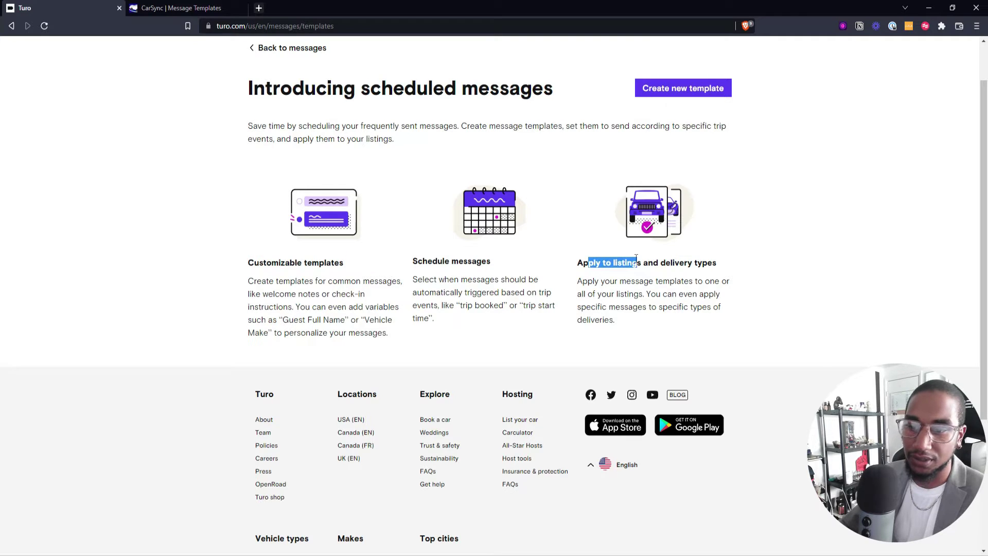
Step: Start a new template named 'New Automation' that sends immediately after a trip is booked
left_click(693, 92)
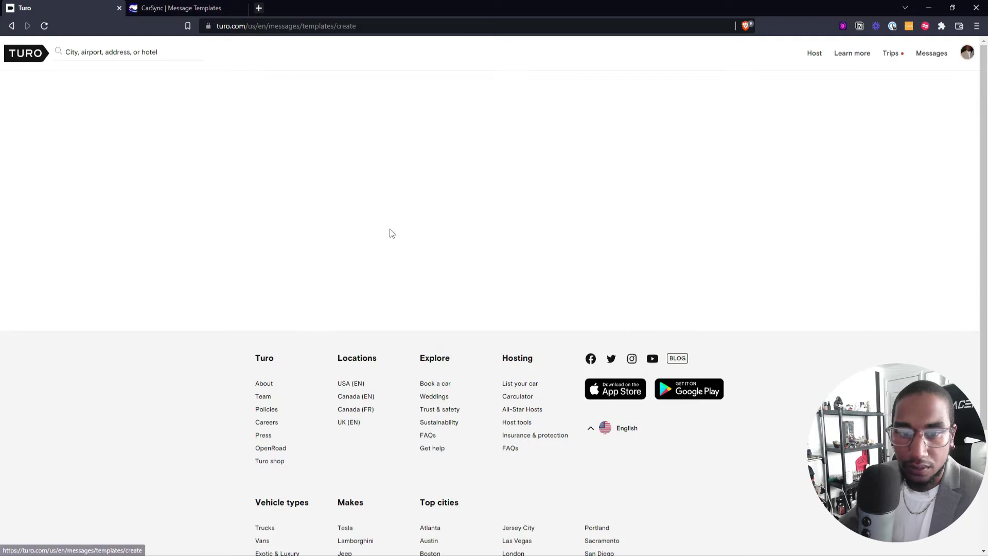
type("New ")
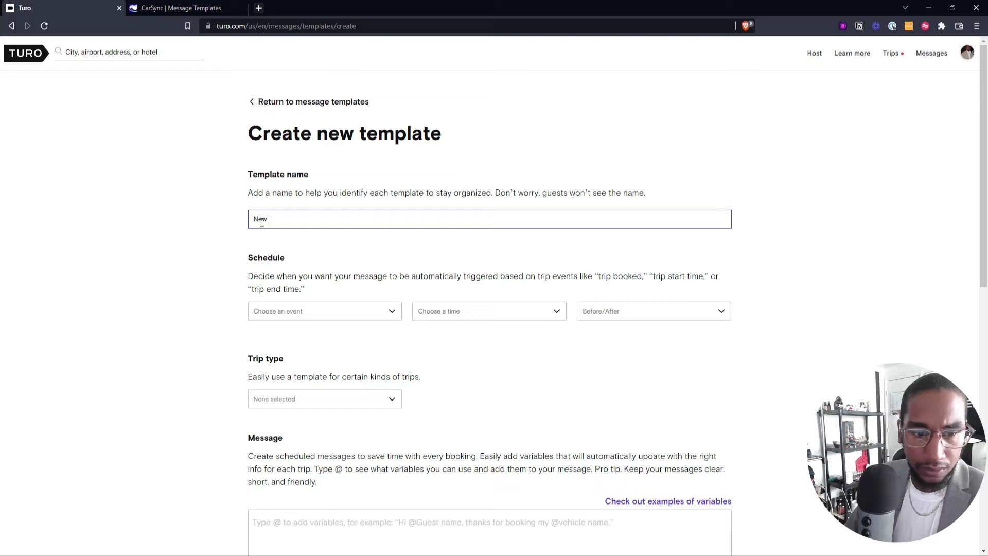
type("Automation")
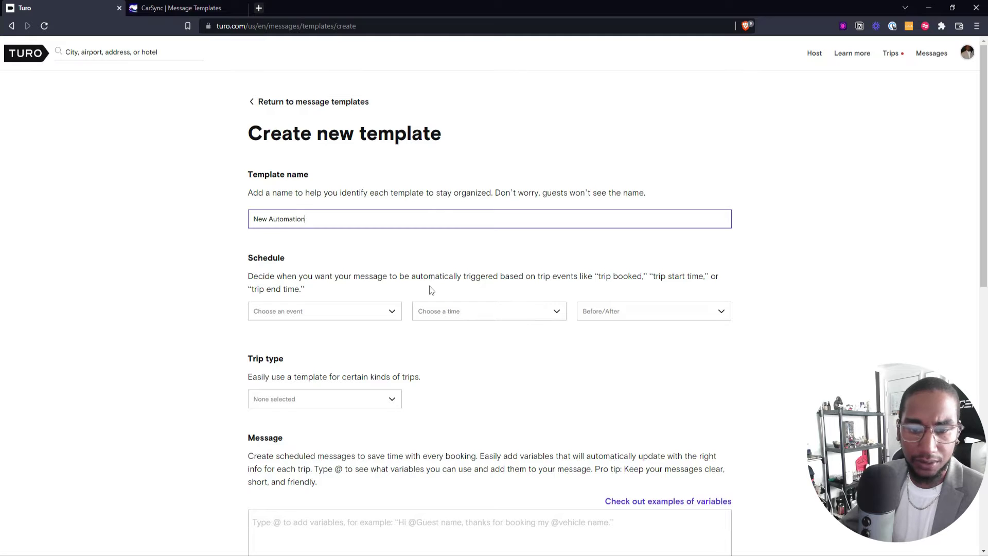
left_click(371, 316)
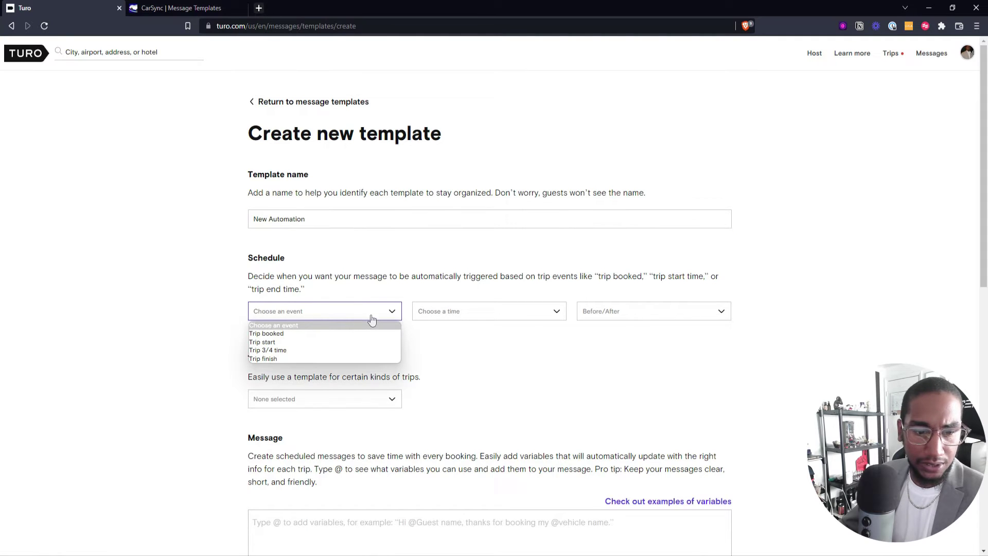
left_click(282, 334)
left_click(457, 316)
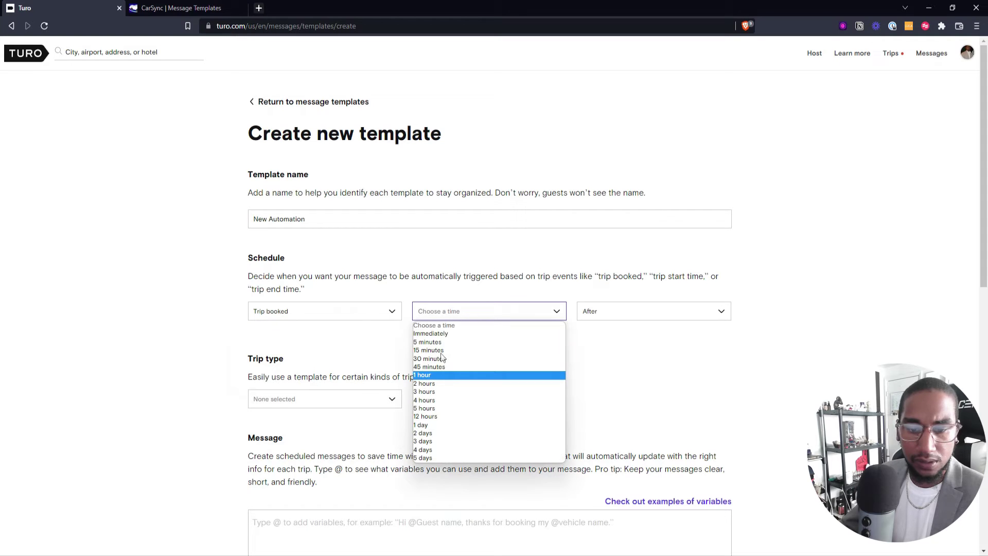
left_click(430, 333)
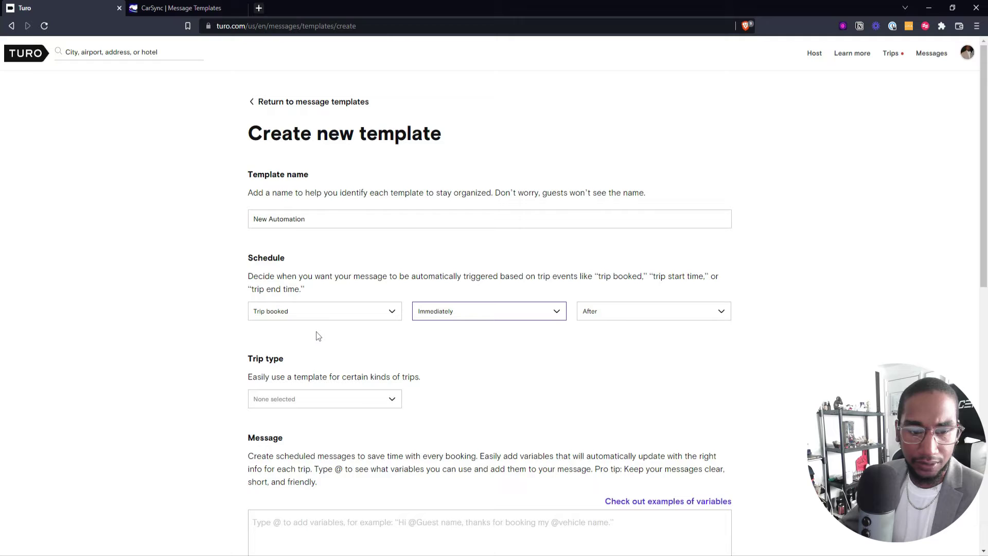
scroll(319, 328, "down", 1)
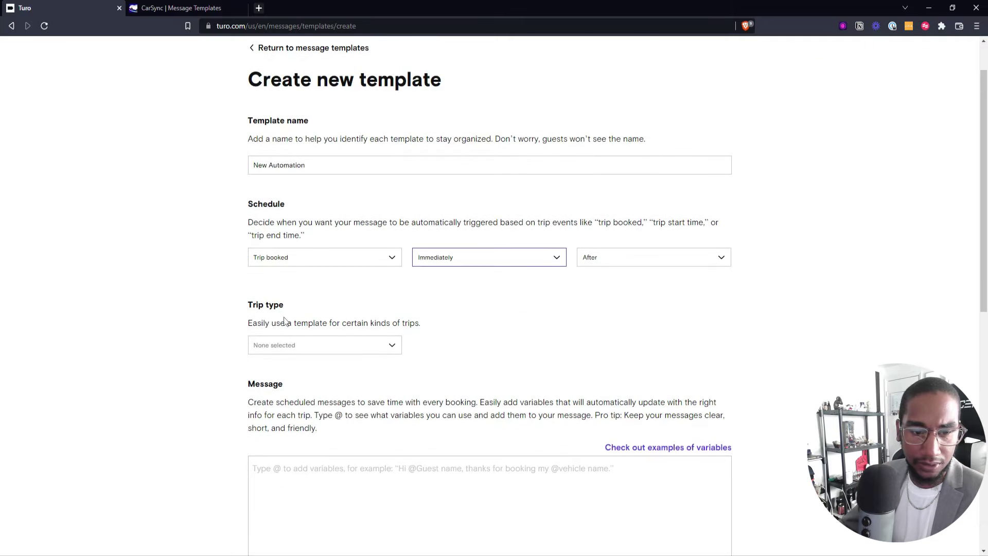
left_click(276, 346)
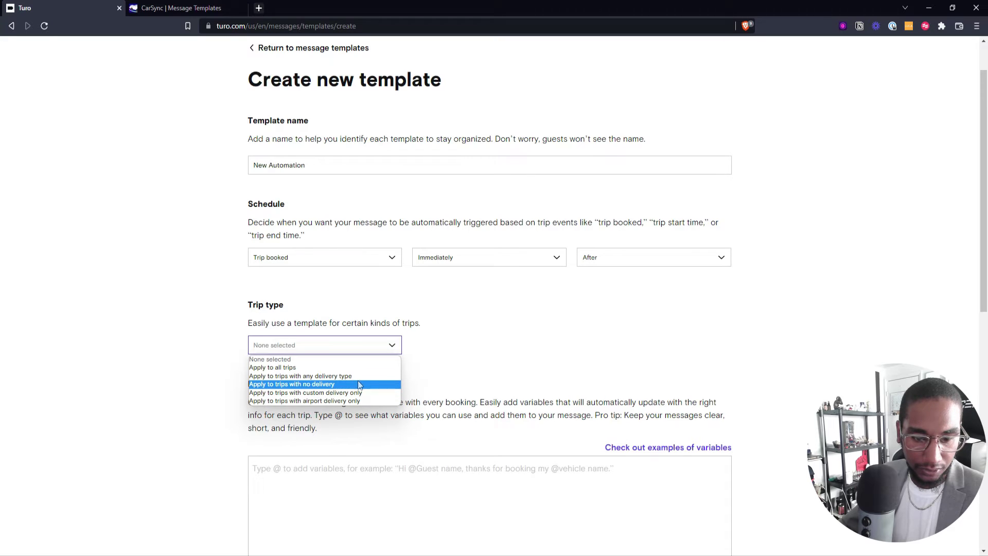
Step: Apply the template to all trips, write 'New automation message!' in the body, and list variables
left_click(308, 368)
scroll(399, 368, "down", 2)
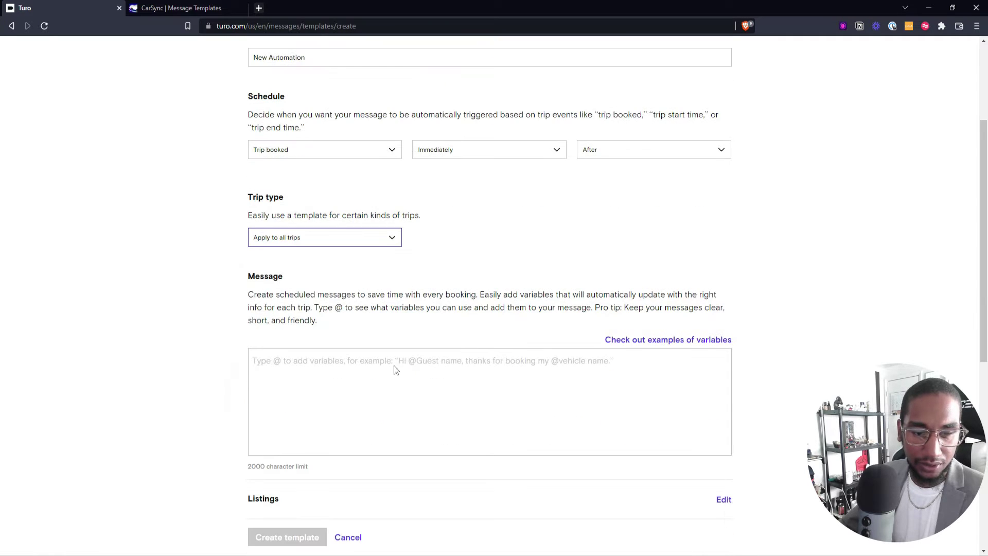
left_click(350, 366)
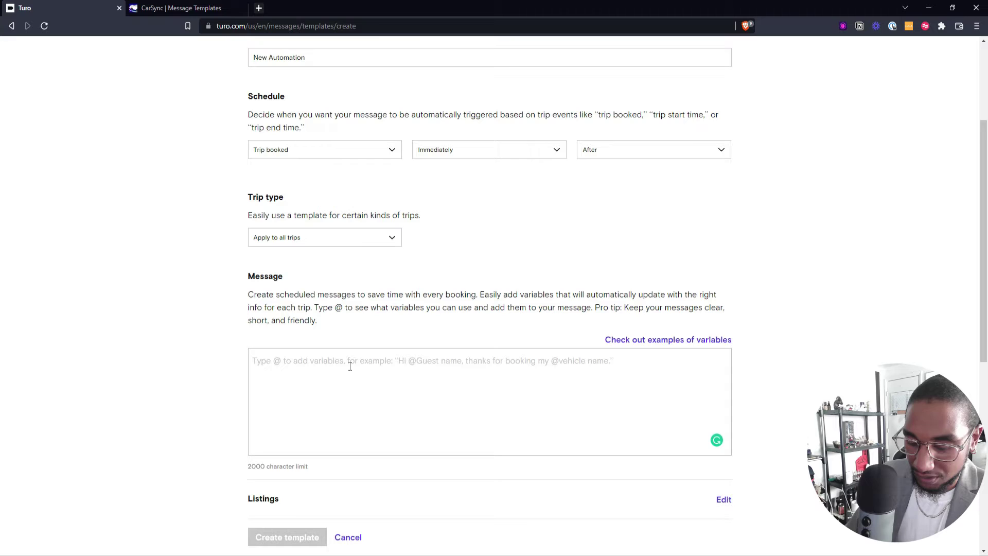
type("New automa")
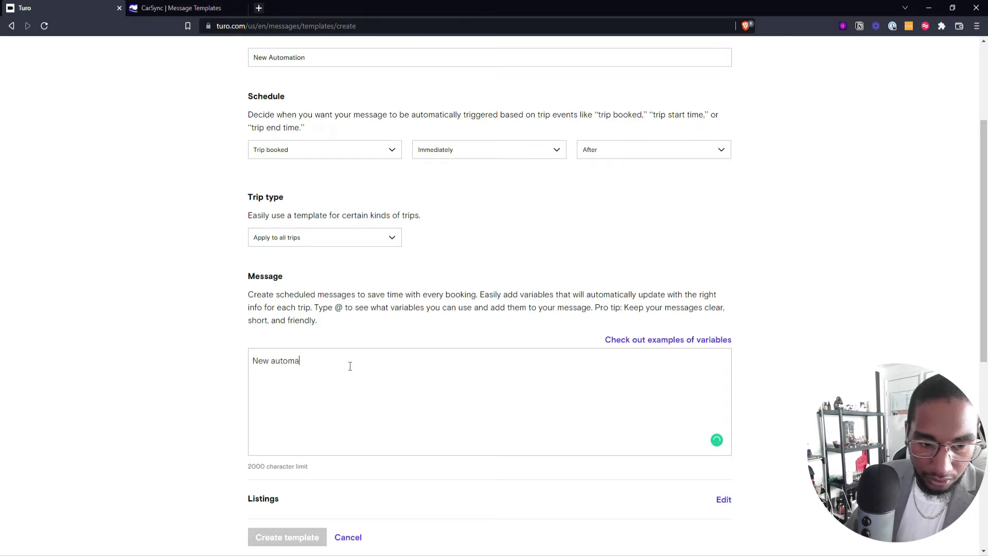
type("tion message")
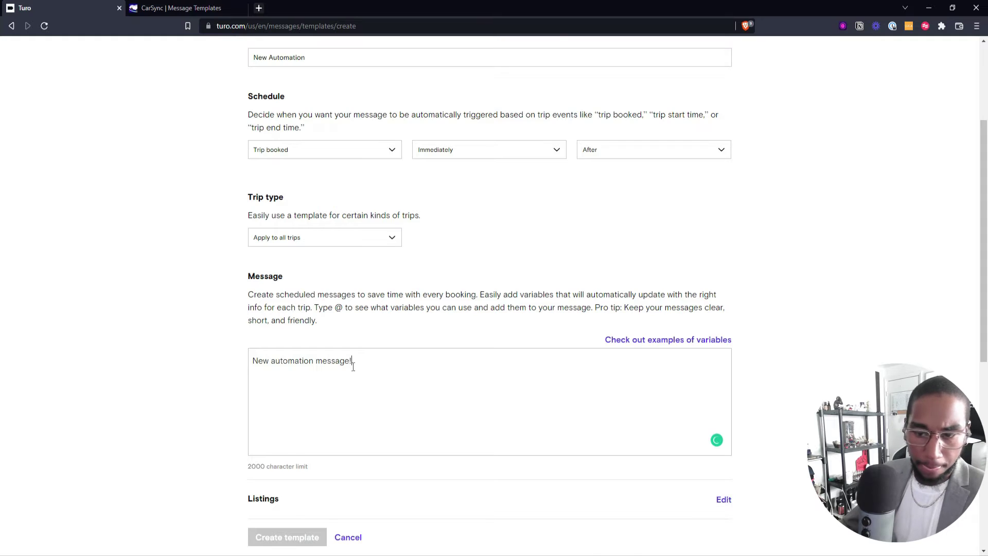
type("!")
scroll(366, 347, "down", 1)
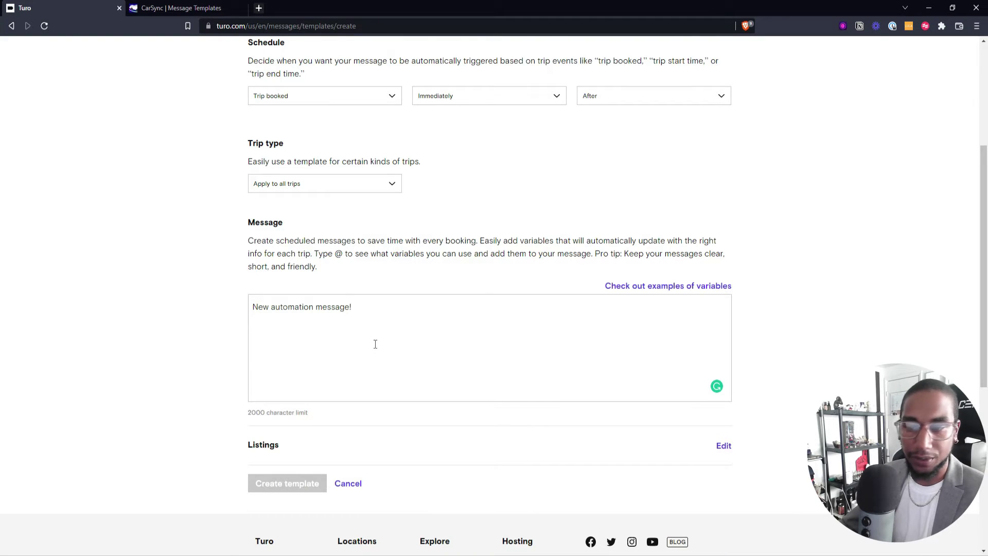
scroll(371, 333, "down", 1)
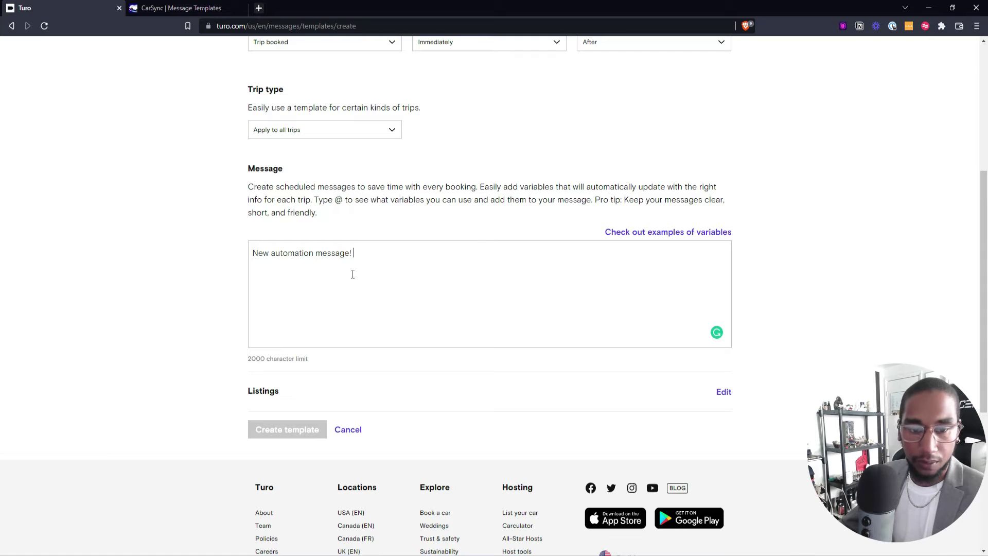
left_click(647, 232)
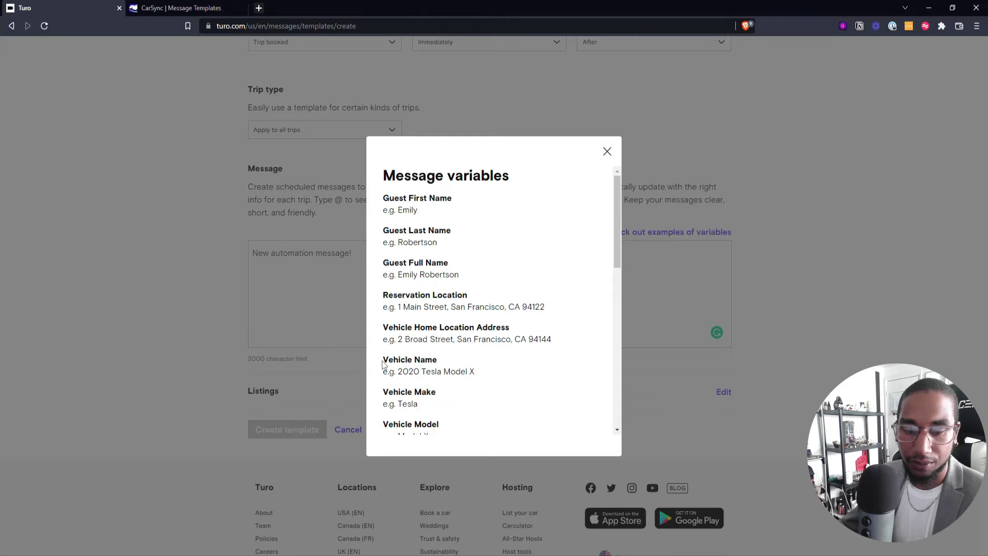
Step: Review the Vehicle Name and Reservation Start Time variables, then close the variables list
left_click_drag(383, 364, 438, 360)
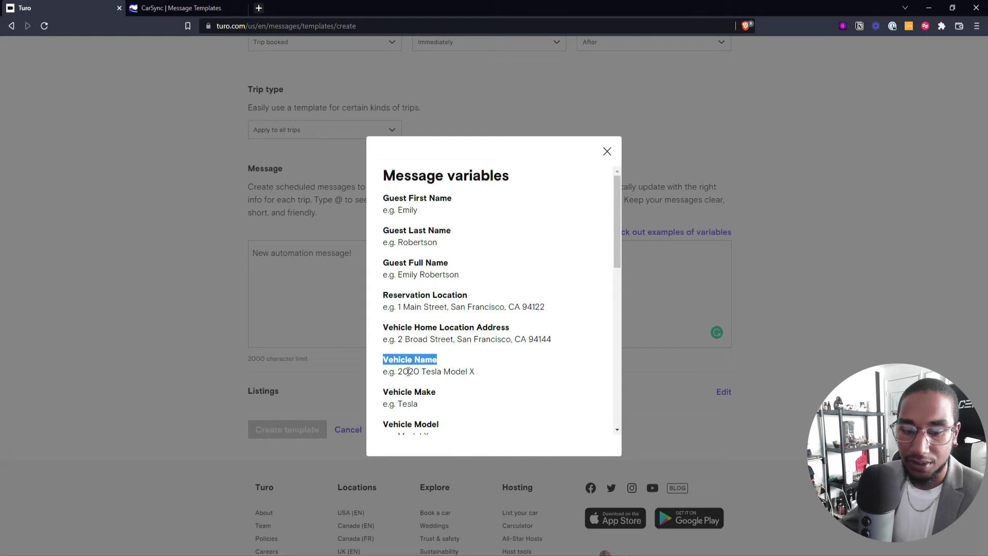
scroll(408, 371, "down", 2)
scroll(405, 366, "down", 1)
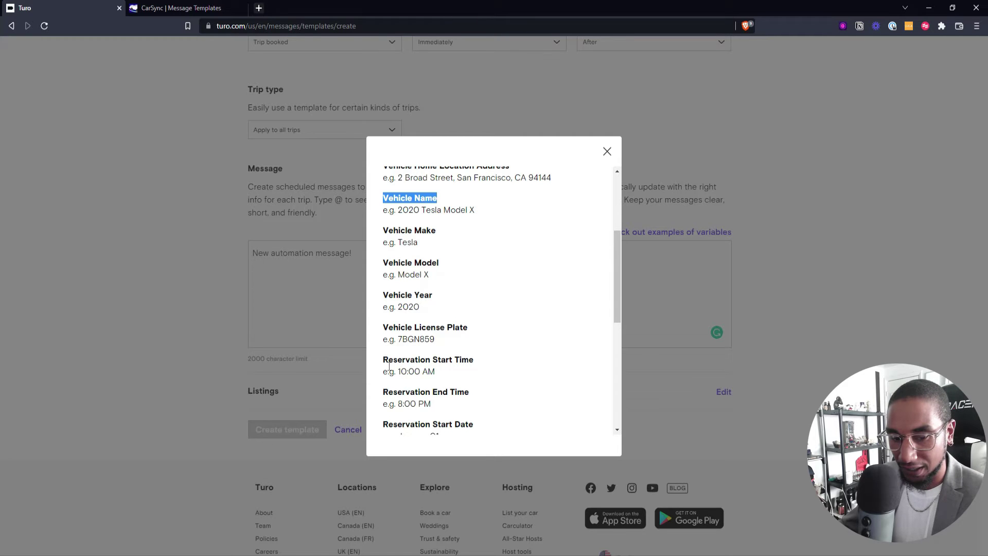
left_click_drag(383, 360, 427, 371)
scroll(422, 348, "down", 3)
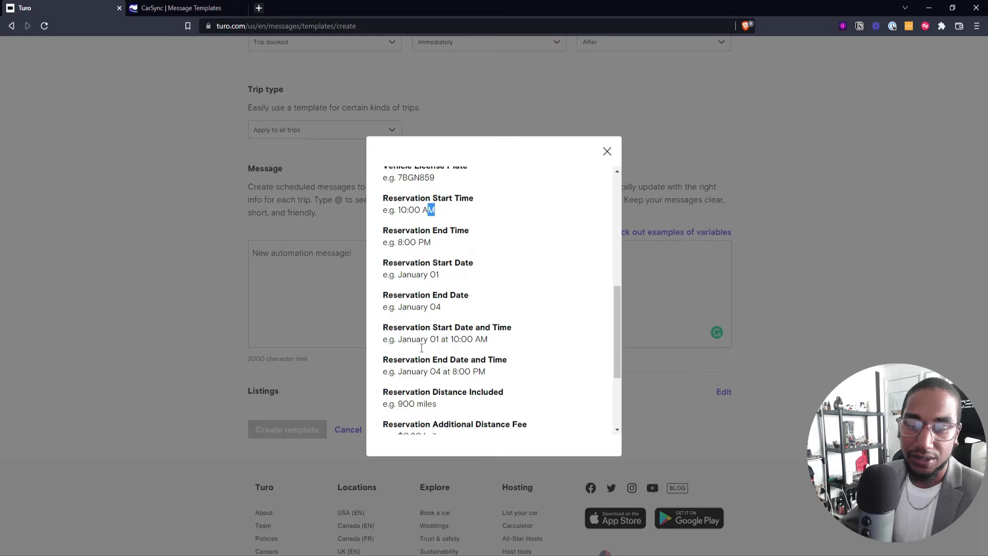
left_click(345, 312)
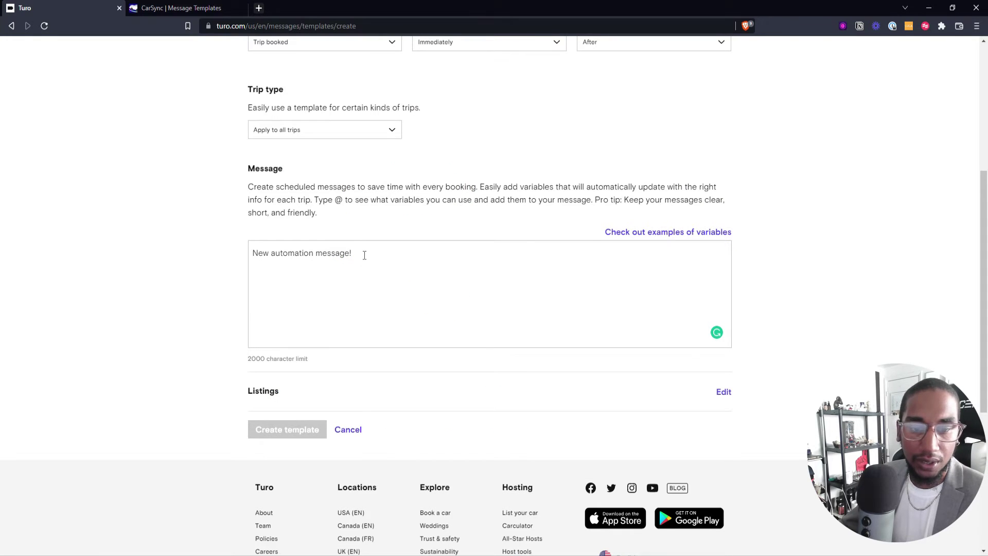
Step: Replace the body with 'hello [Guest First Name] i hope you are excited…look forward to meeting with you'
left_click_drag(365, 255, 252, 254)
type("h")
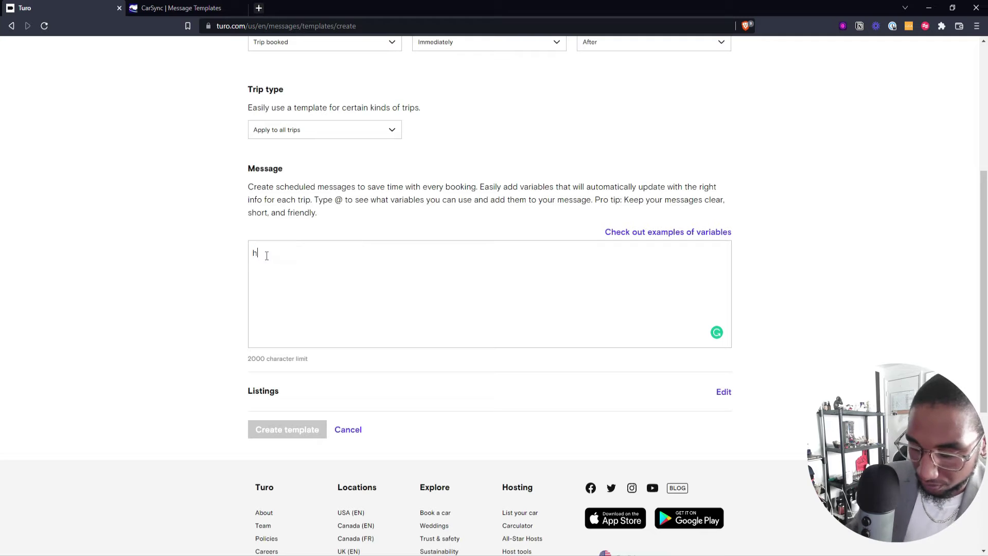
type("ello @")
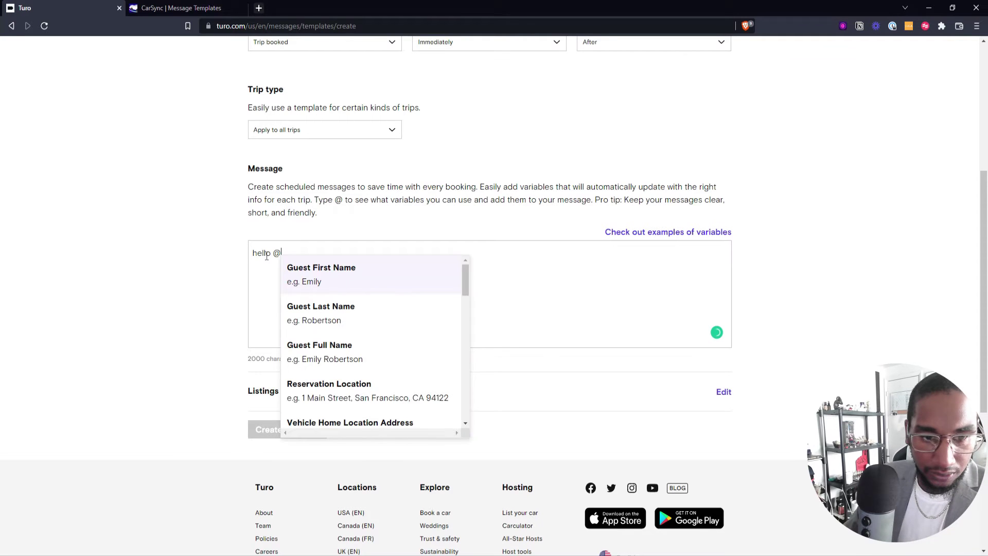
left_click(304, 278)
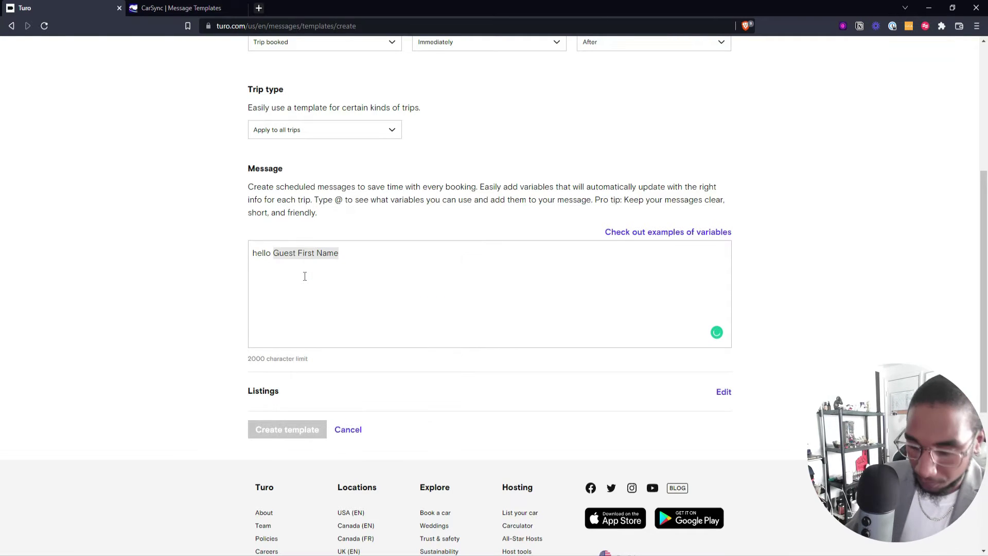
type("i hope you")
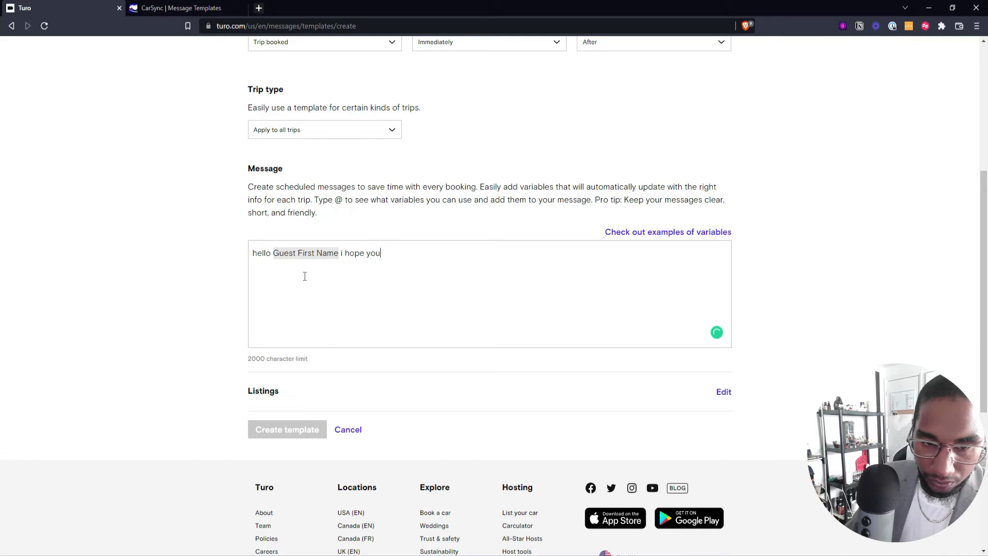
type(" are exc")
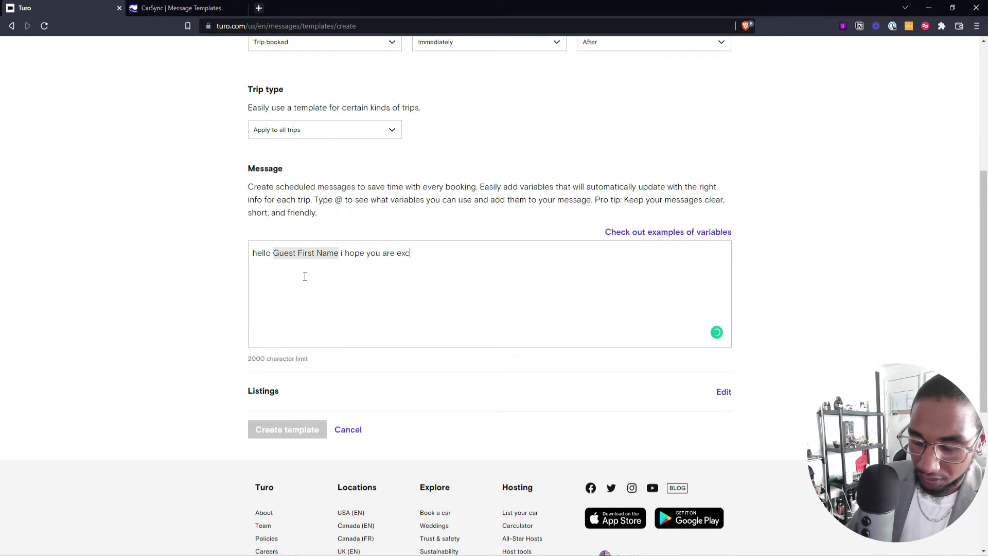
type("ited for your tr")
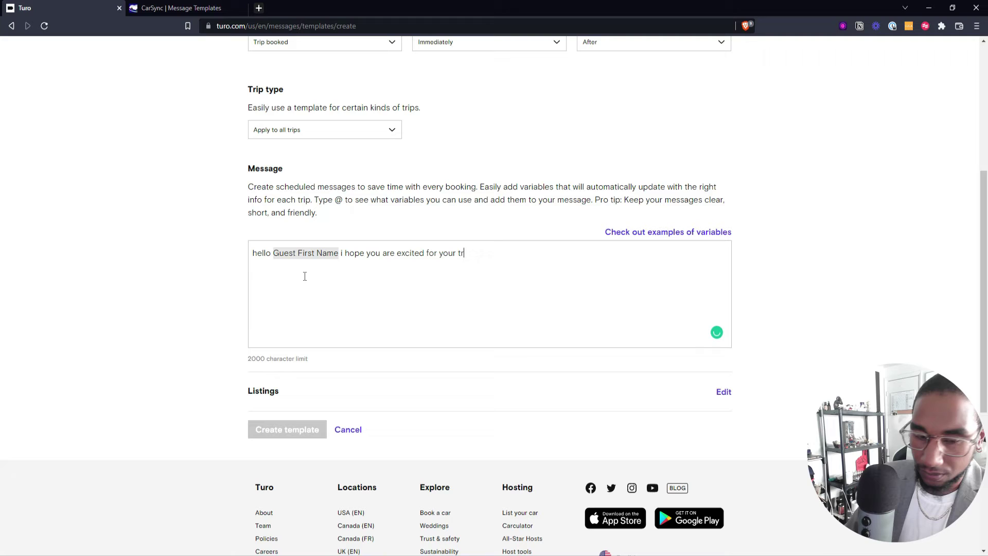
type("ip")
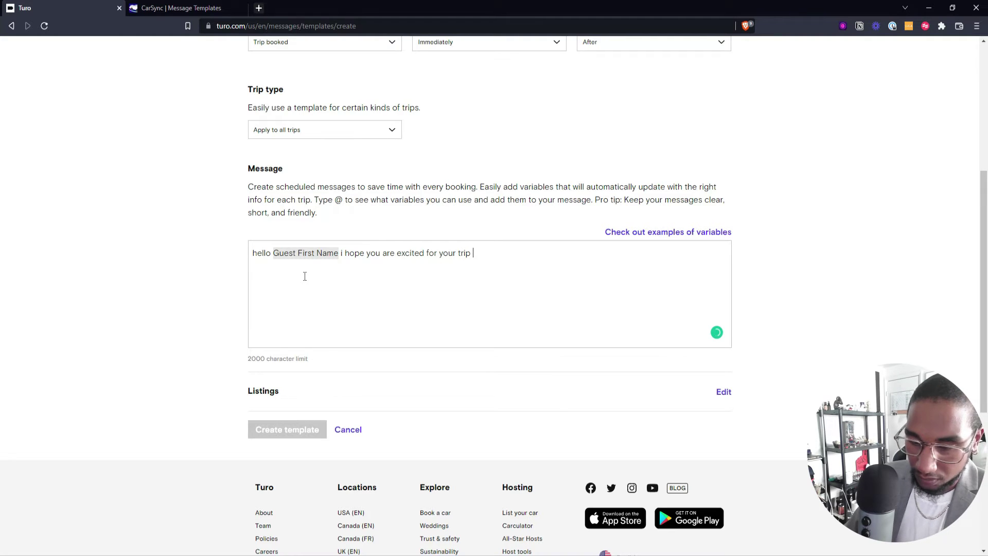
type(" I ook")
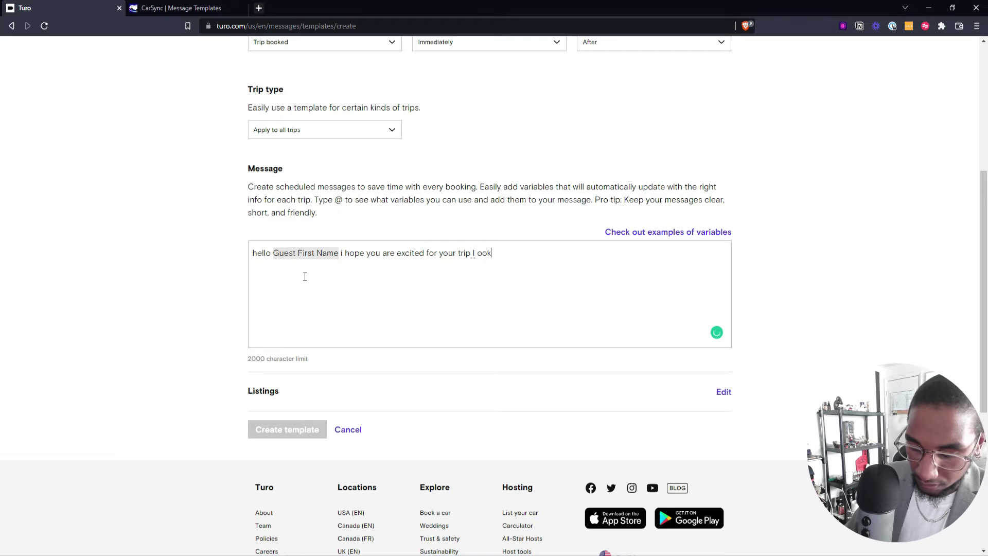
type(" w")
key("BackSpace")
type("for")
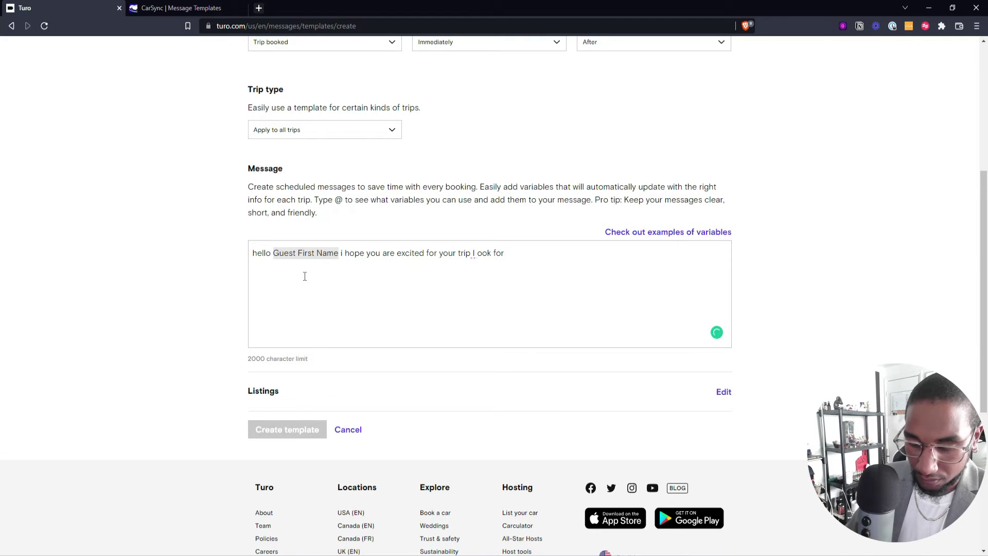
type("wa")
key("BackSpace")
type("ward to mee")
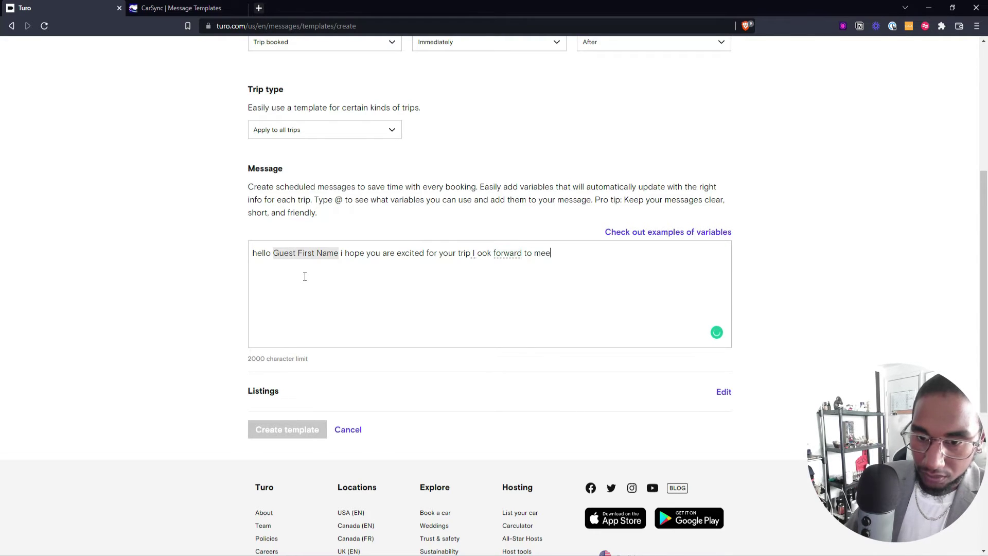
type("ting wio")
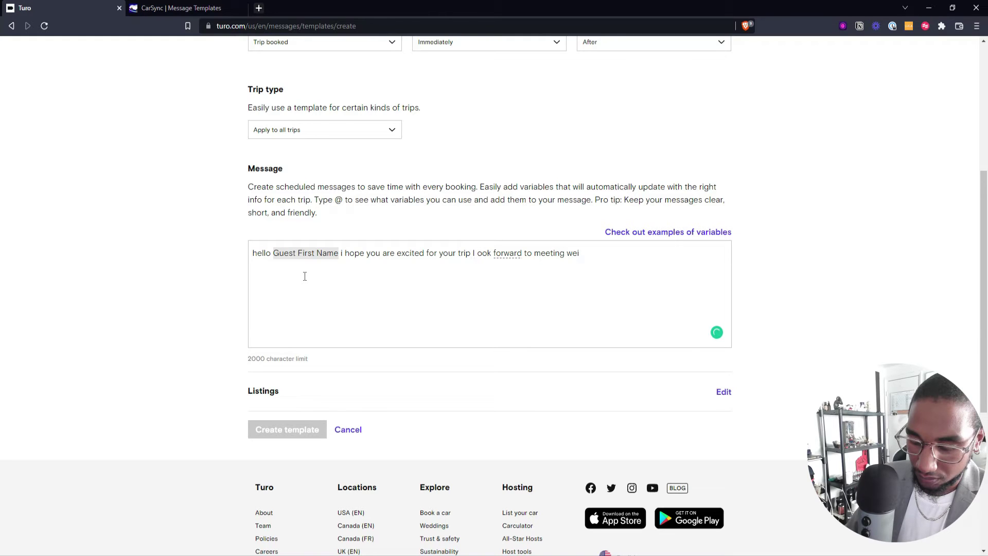
type("th you soon")
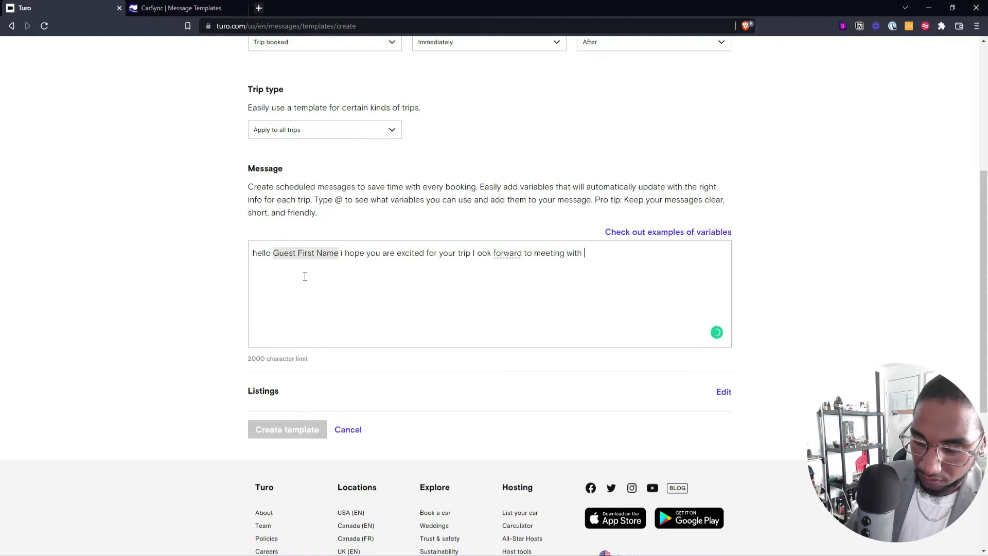
key("BackSpace")
key("BackSpace")
key("BackSpace")
key("BackSpace")
key("BackSpace")
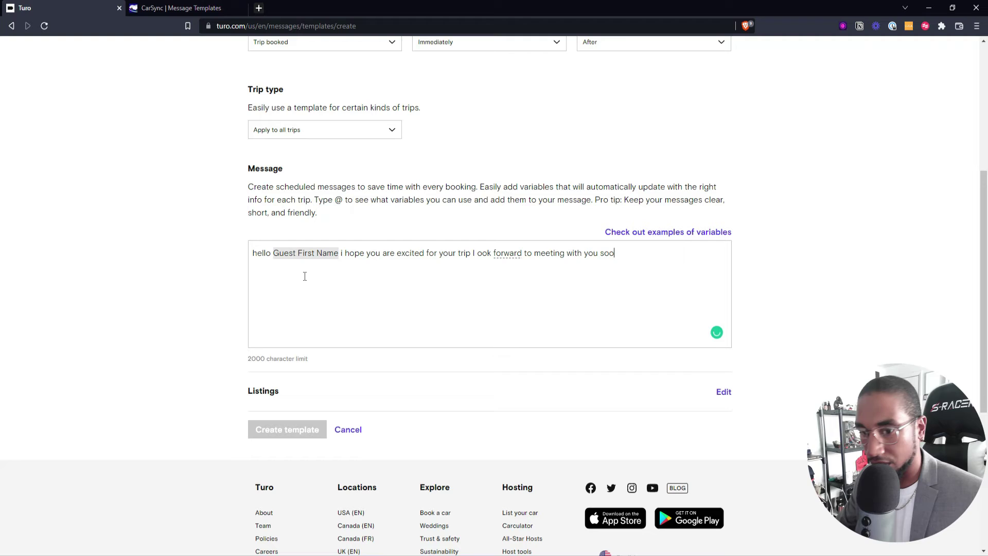
Step: Insert the Reservation Start Time and Reservation Location variables into the message
type("@")
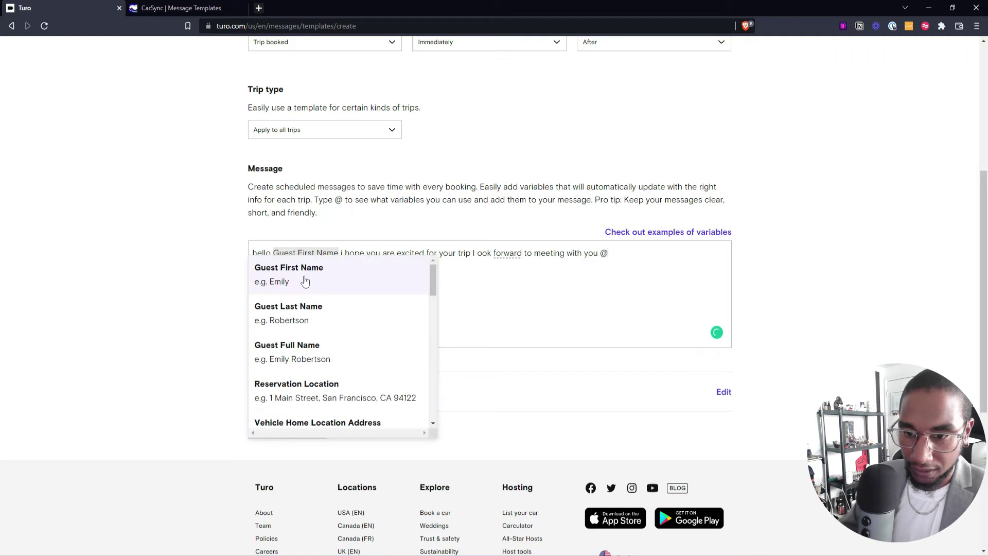
scroll(305, 374, "down", 2)
scroll(306, 371, "down", 6)
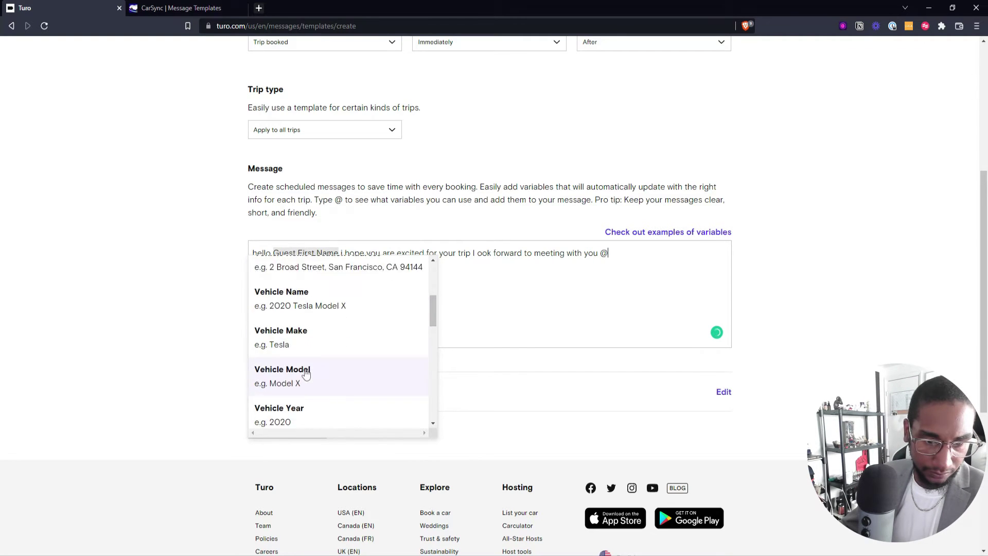
scroll(306, 366, "up", 2)
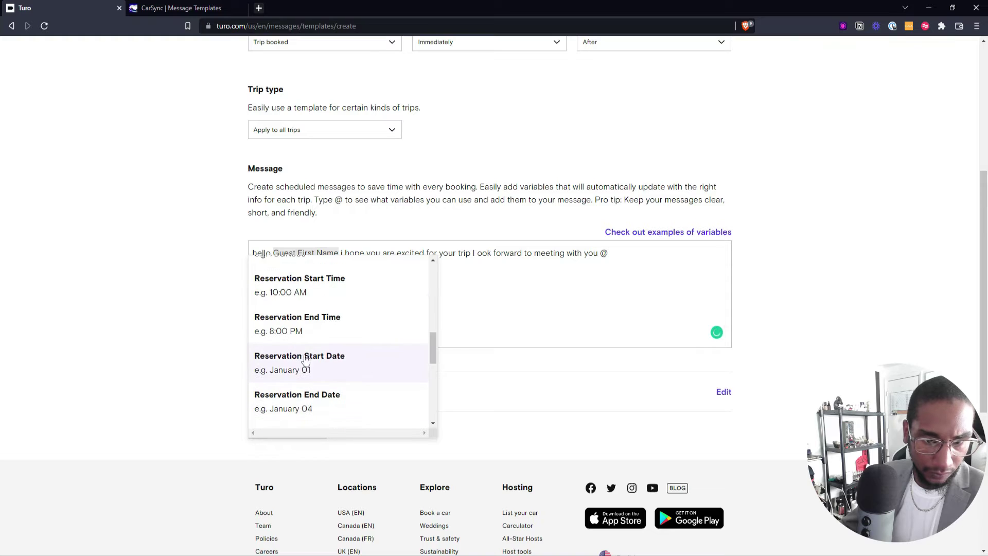
left_click(296, 287)
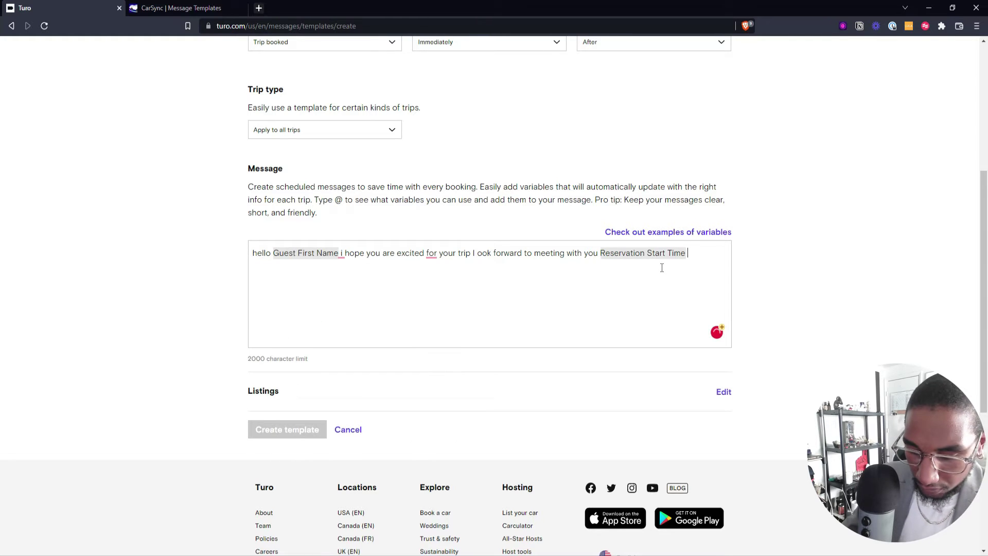
type("@")
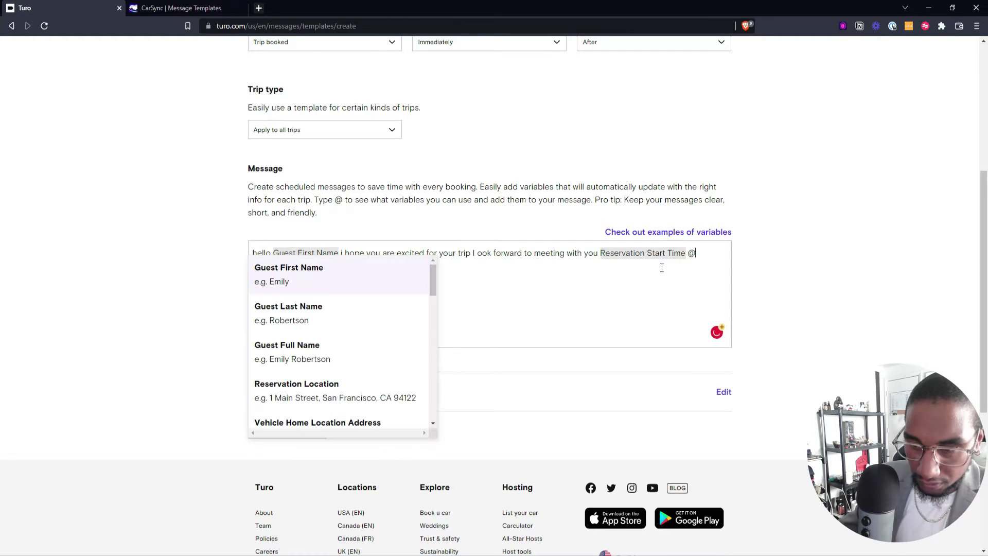
left_click(324, 391)
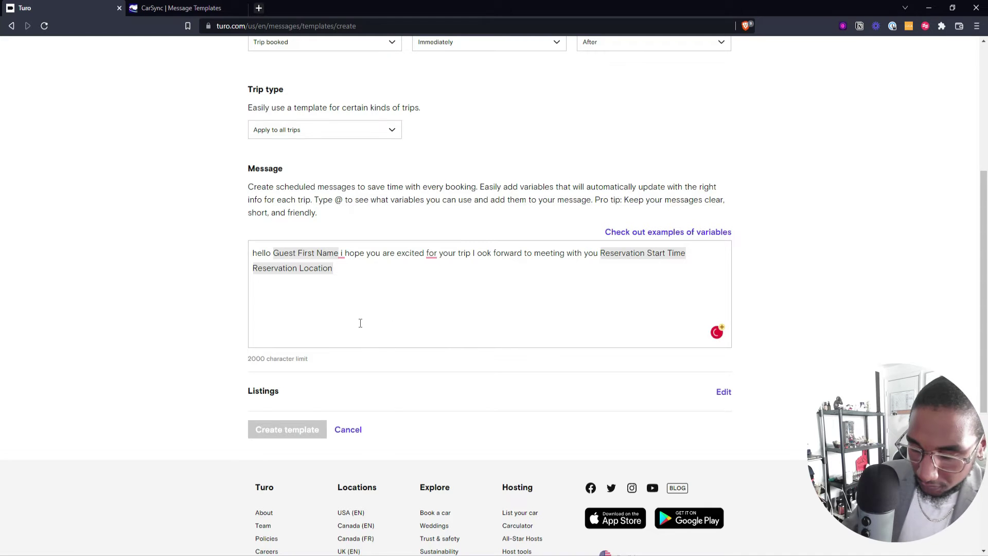
Step: Add 'I ill have the [Vehicle Name] cleaned out, gassed up and ready for you when you arrive!'
type("Location I il")
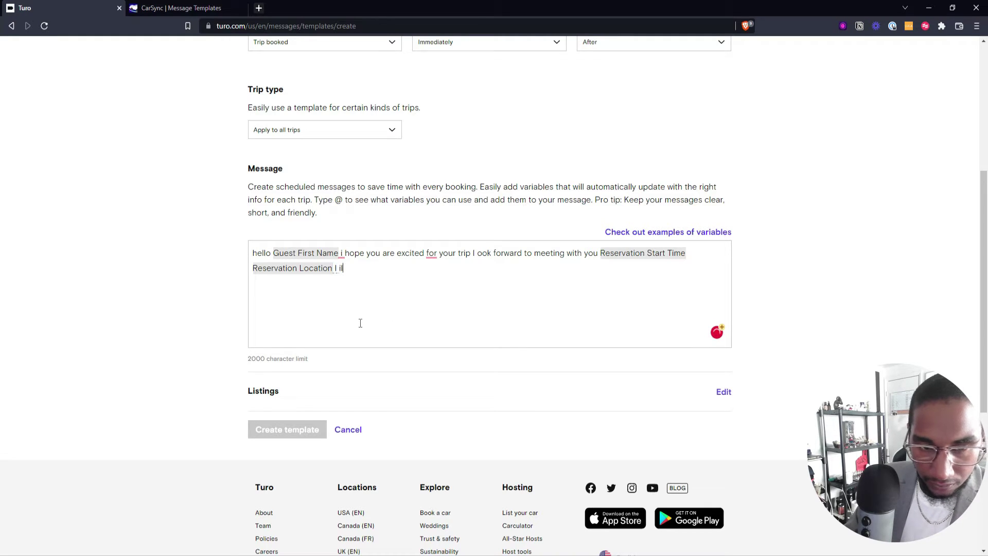
type("l have the @")
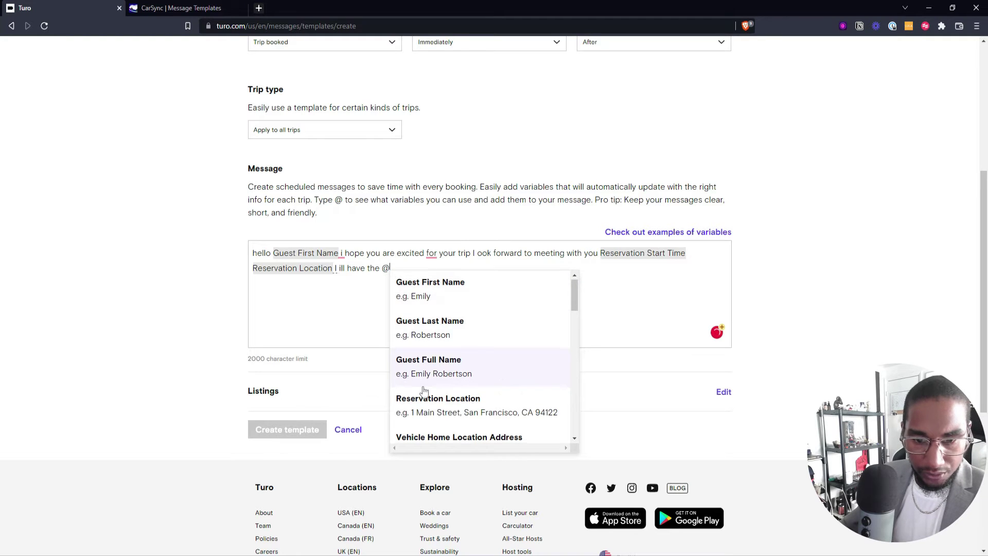
scroll(427, 386, "down", 2)
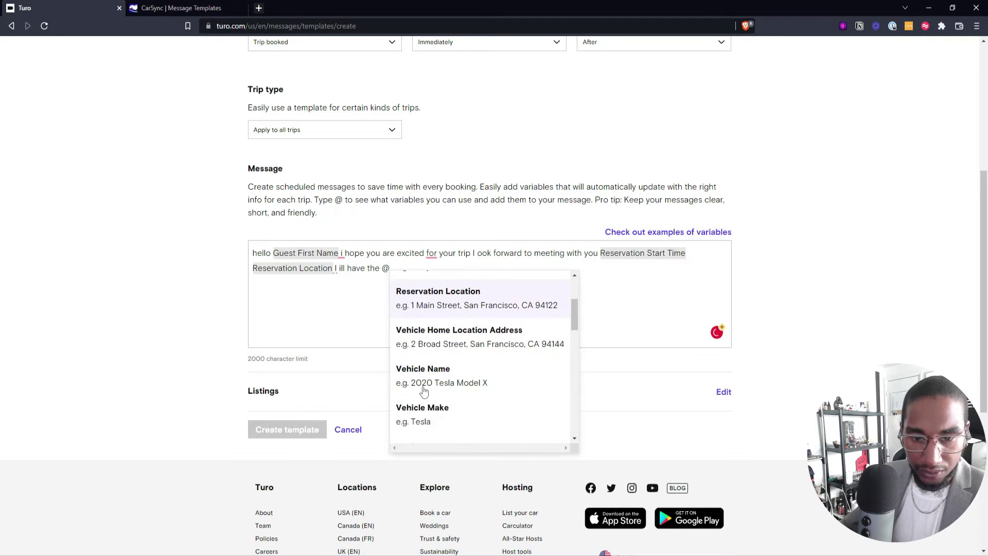
left_click(426, 384)
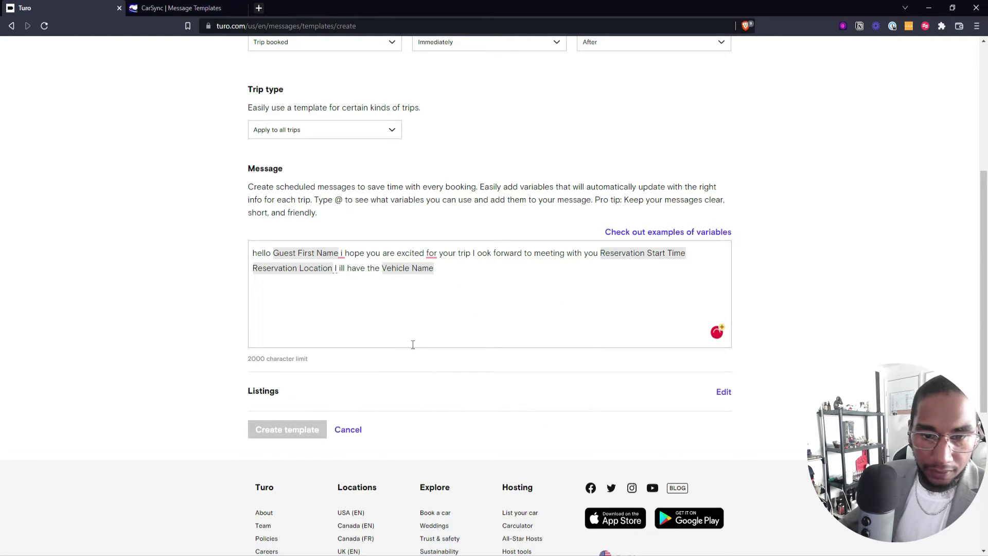
type("goo")
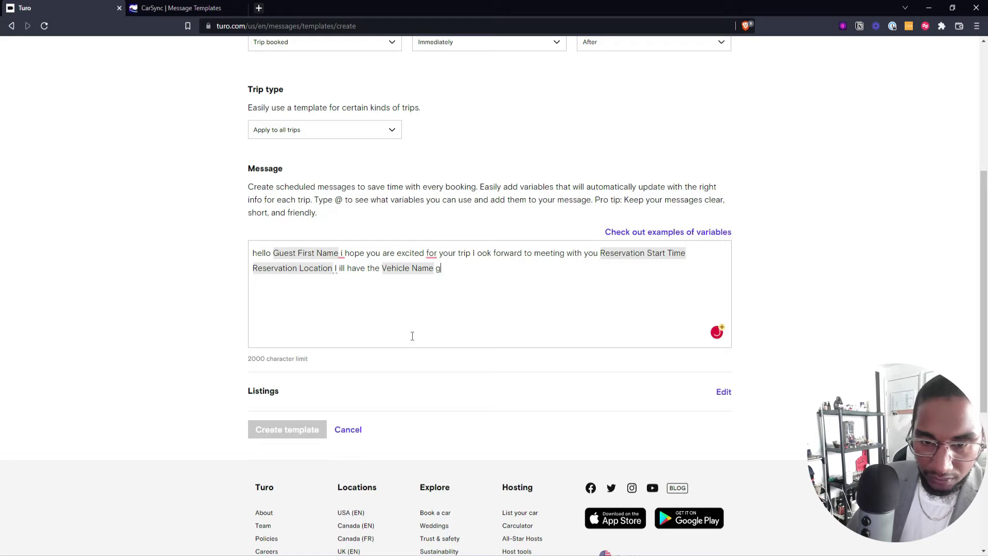
key("BackSpace")
key("BackSpace")
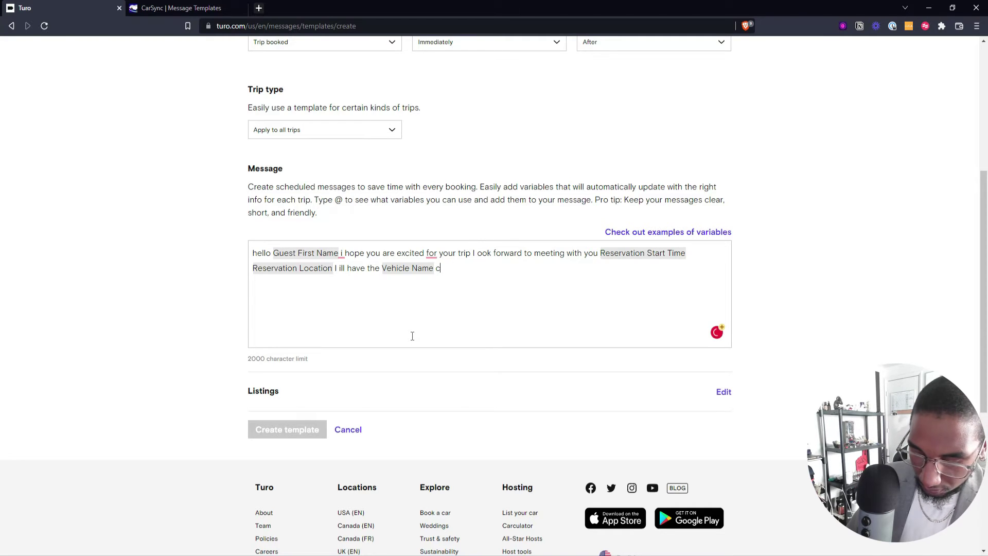
type("leaned out")
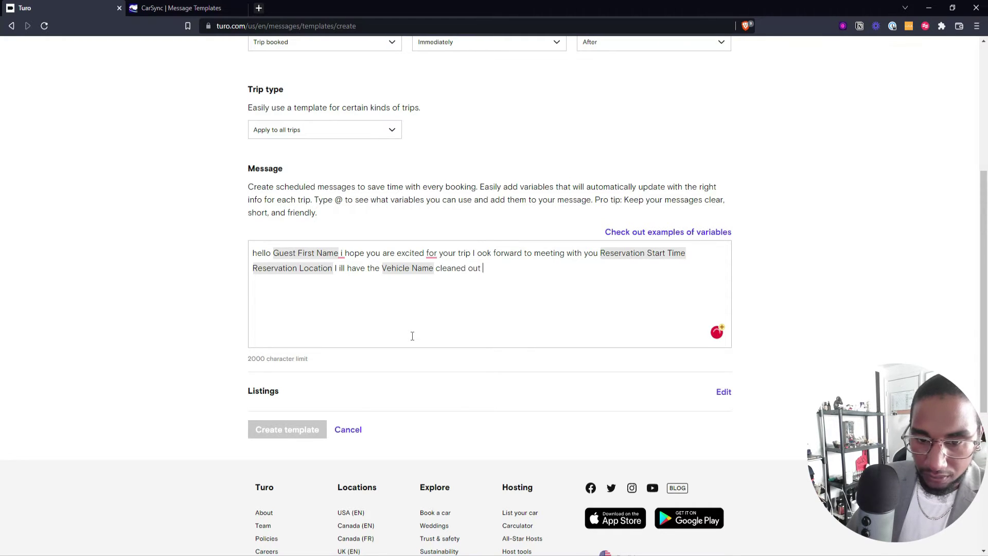
type(", gassup")
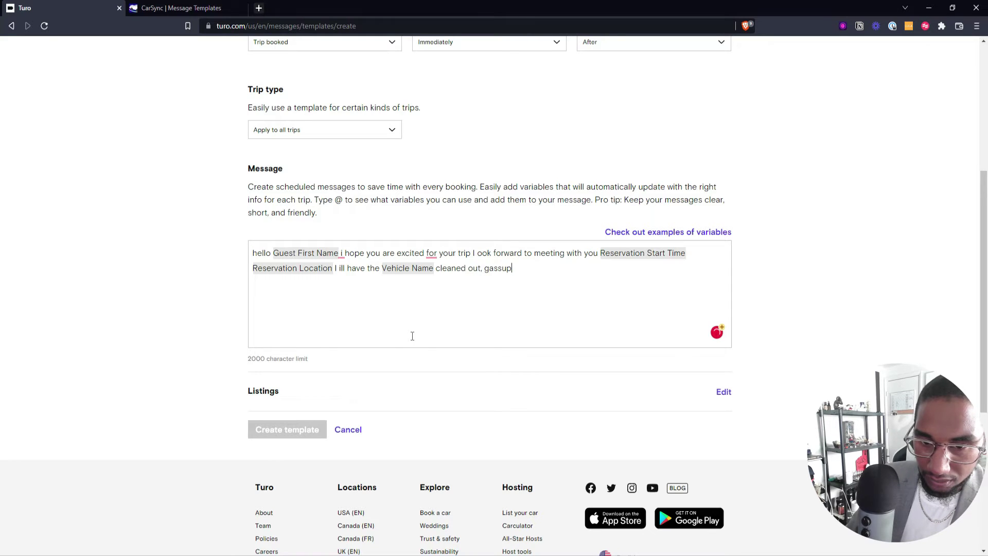
key("BackSpace")
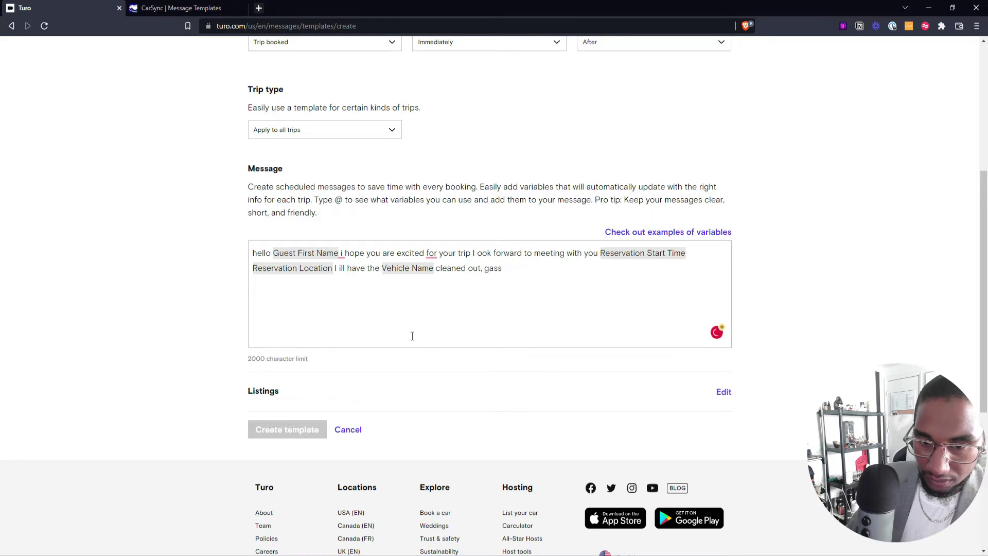
type("ed ")
type("up and ")
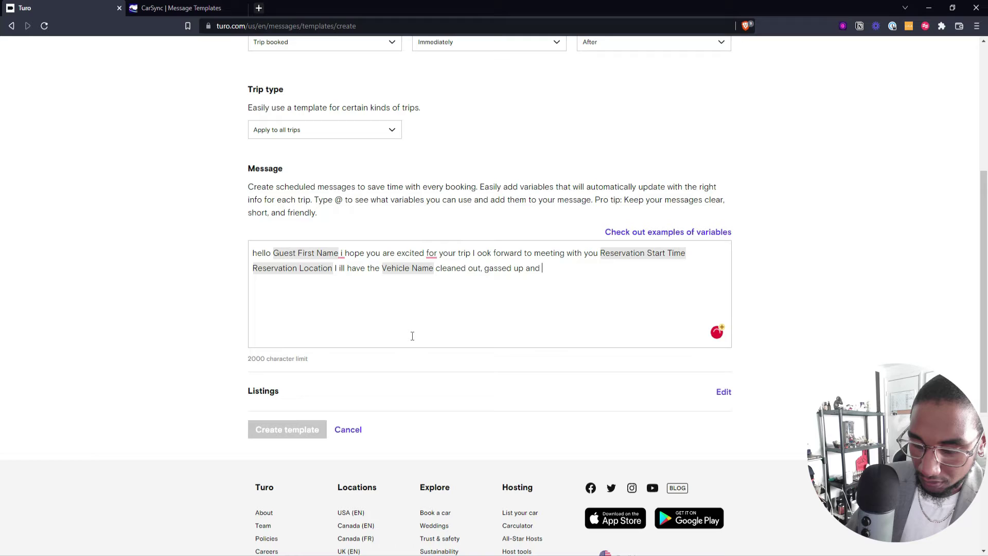
type("ready for")
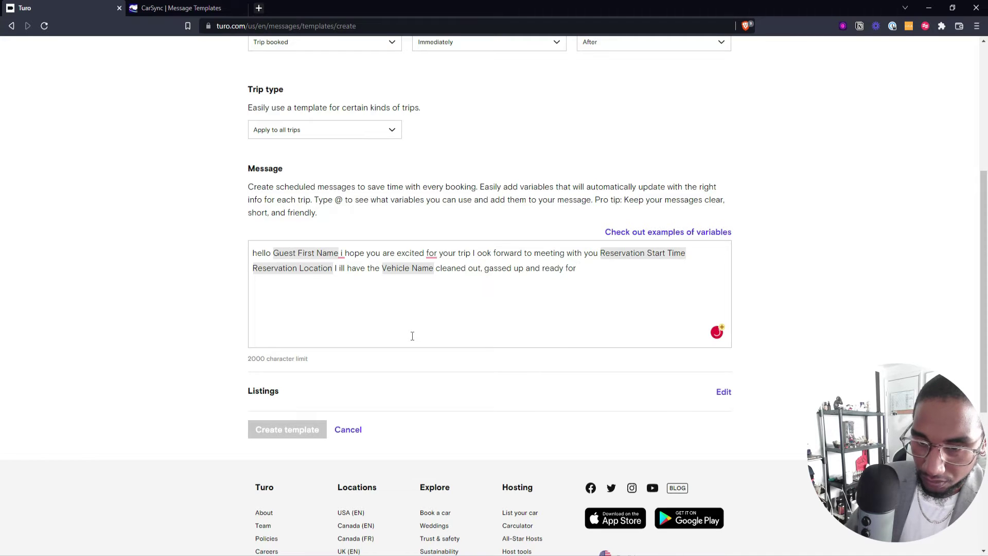
type(" you w")
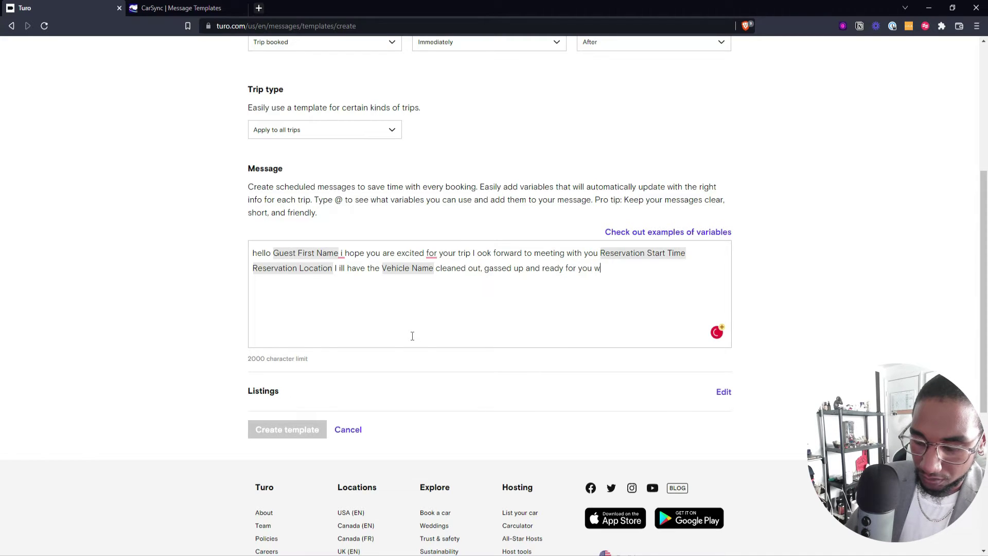
type("hen you arrive!")
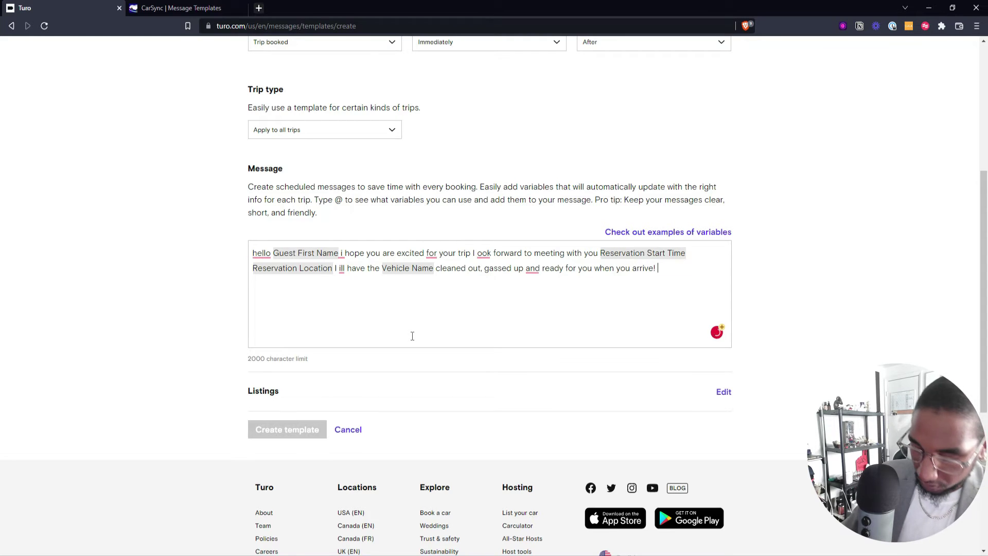
Step: Dismiss the emoji picker without inserting anything and start a new line in the message
key("super+period")
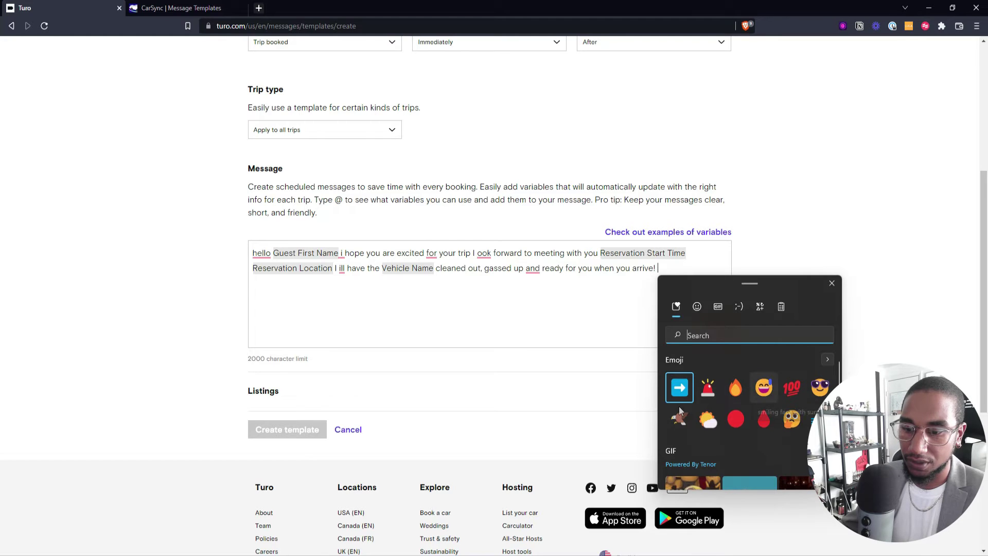
left_click(550, 323)
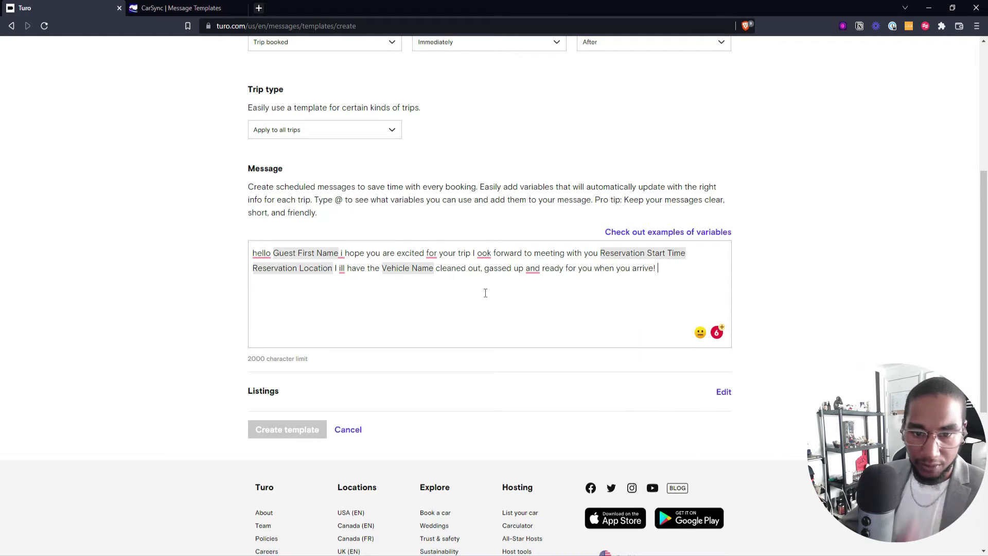
key("Return")
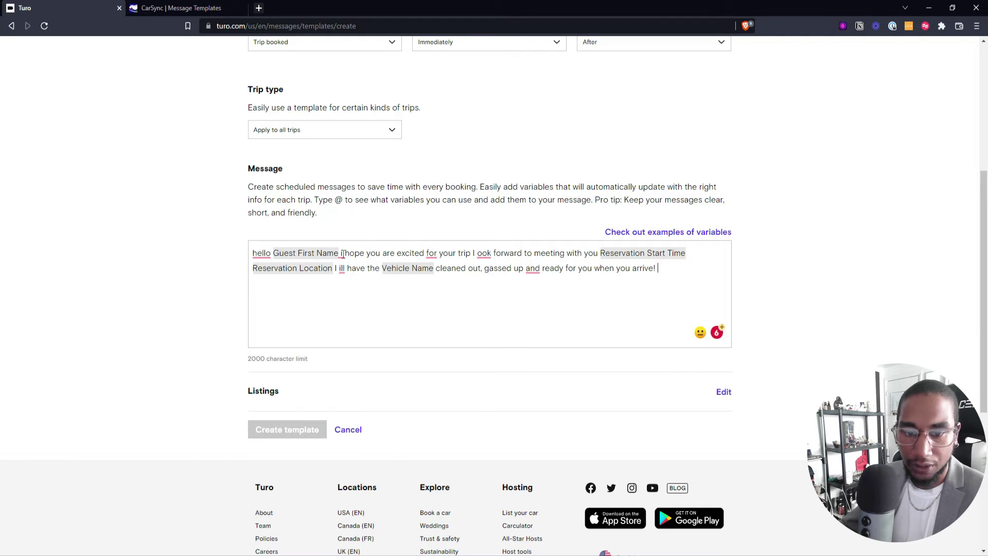
mouse_move(505, 254)
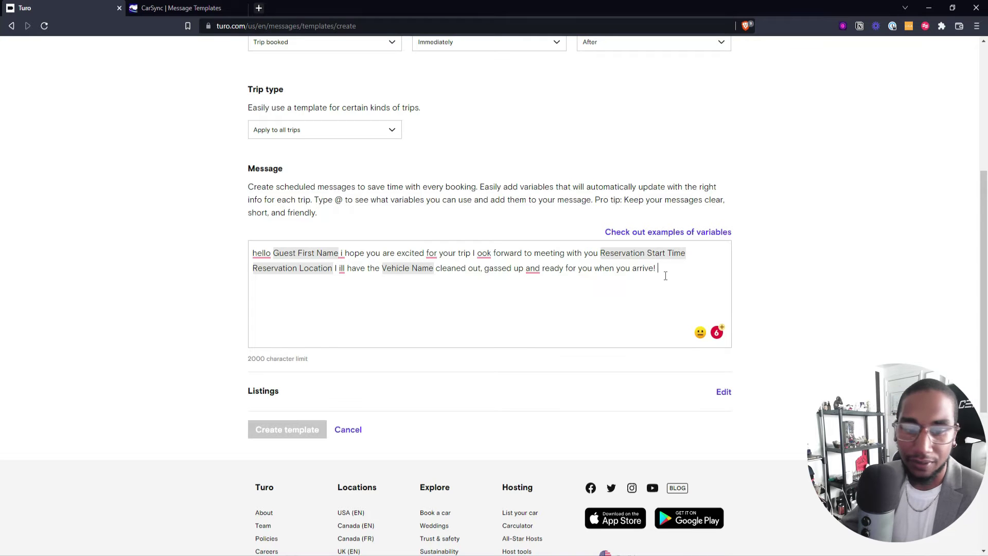
scroll(379, 274, "down", 2)
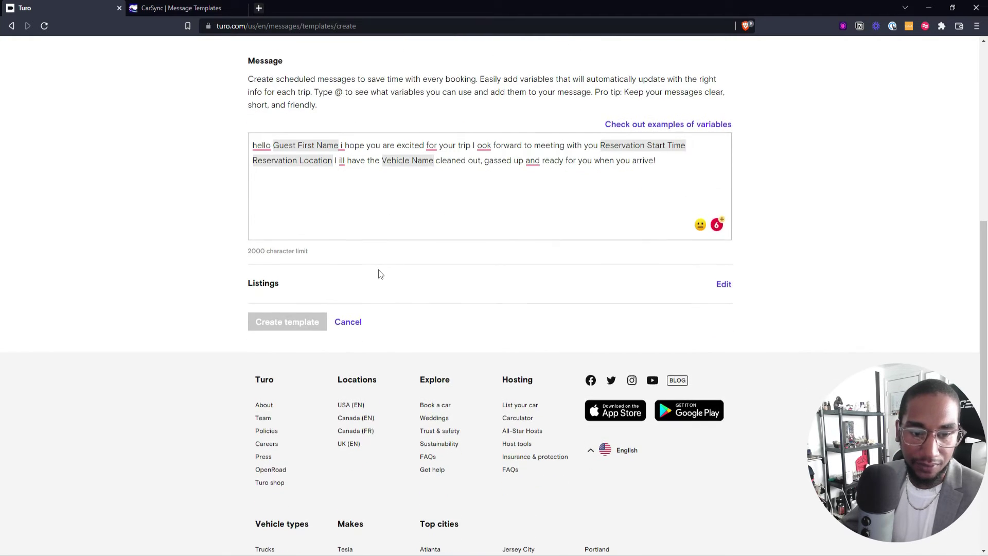
scroll(381, 274, "up", 1)
scroll(381, 274, "up", 6)
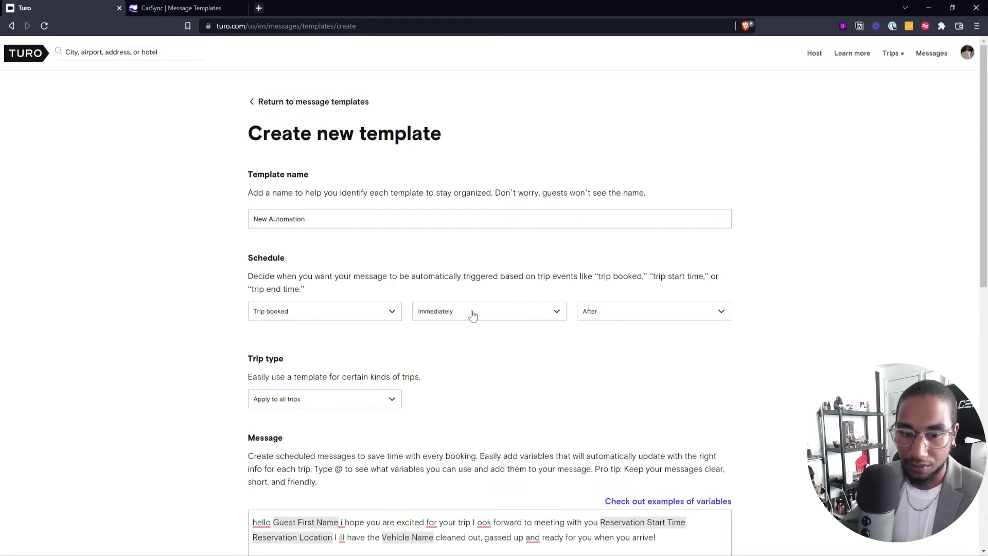
left_click(362, 315)
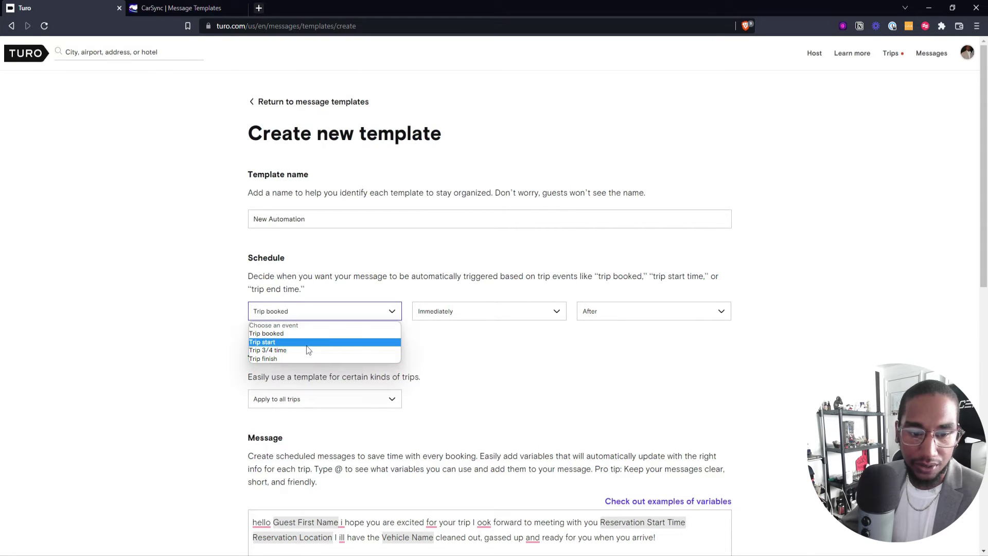
left_click(462, 336)
scroll(463, 337, "down", 6)
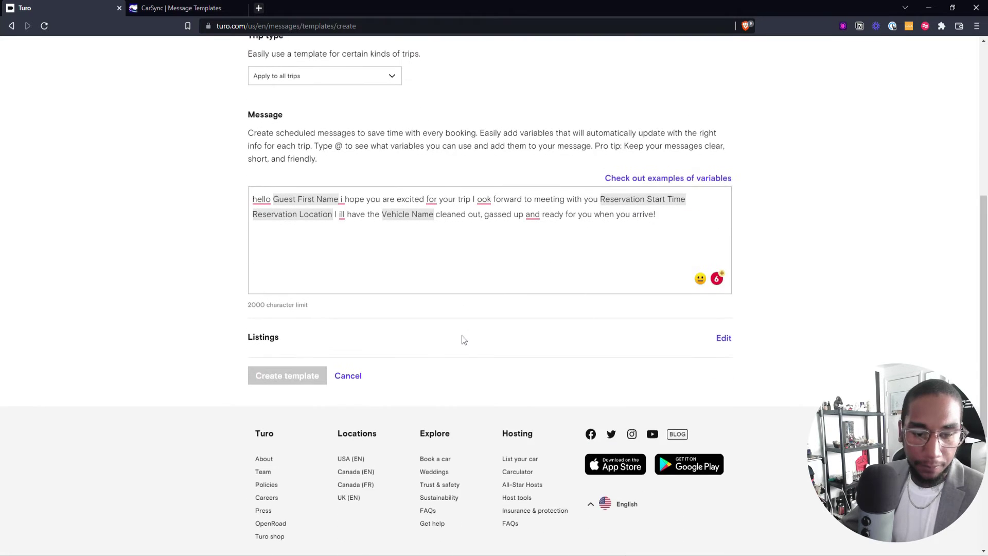
scroll(462, 337, "down", 1)
scroll(515, 231, "down", 1)
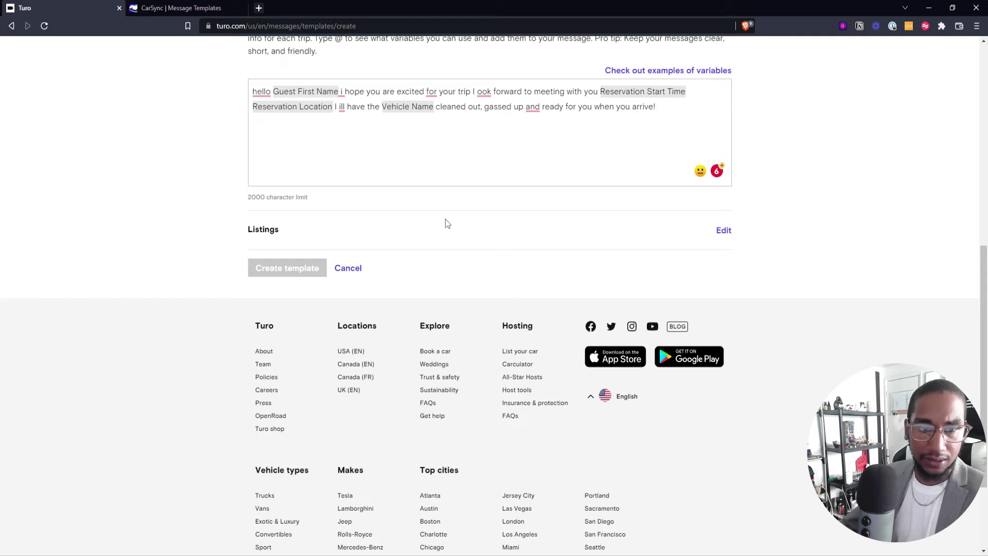
scroll(445, 150, "down", 2)
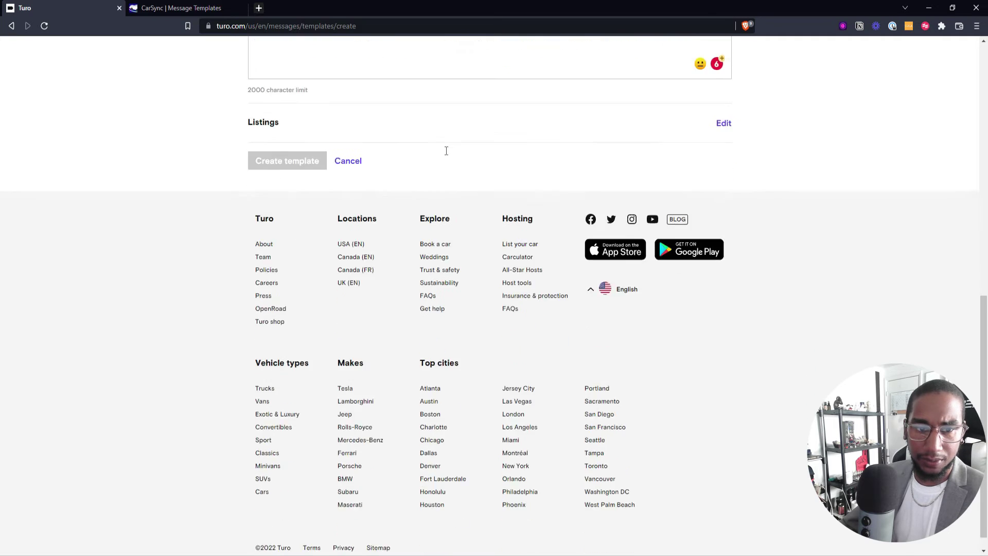
scroll(446, 150, "up", 5)
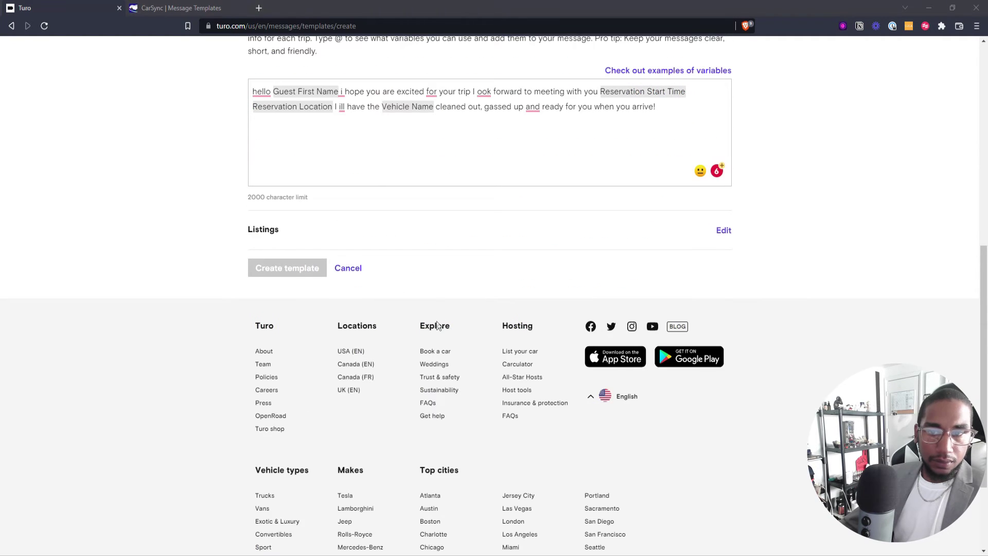
scroll(327, 164, "up", 1)
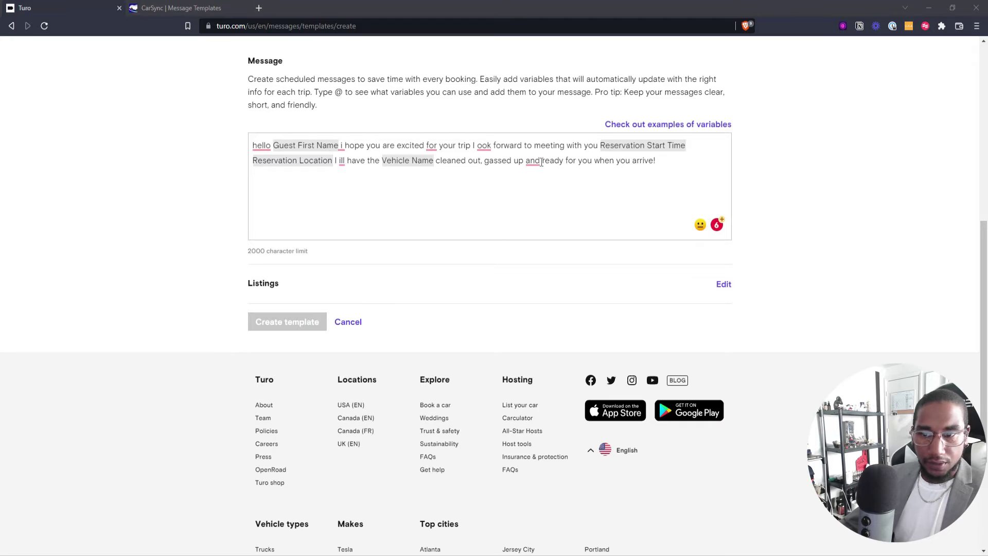
Step: Apply the template to all listings and submit it with Create template
left_click(724, 285)
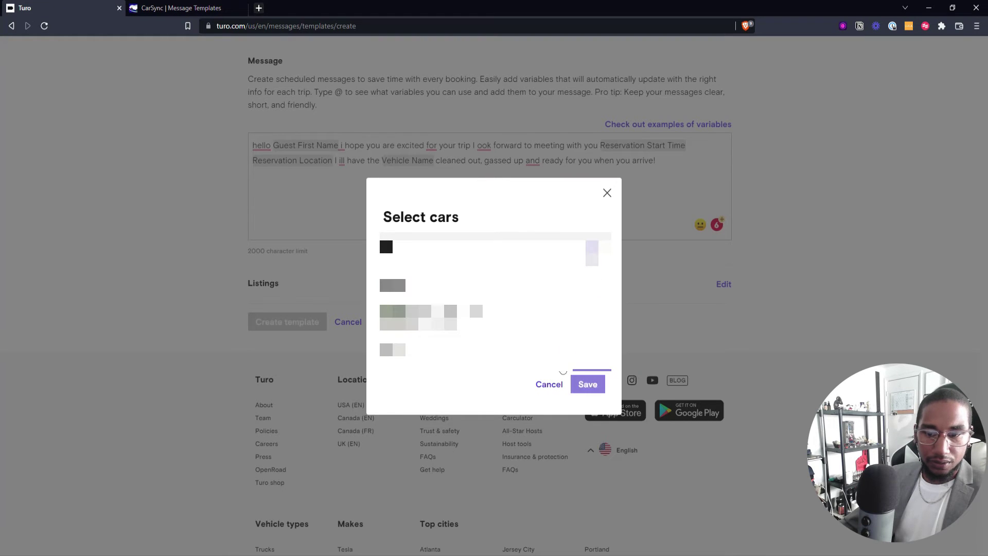
left_click(585, 384)
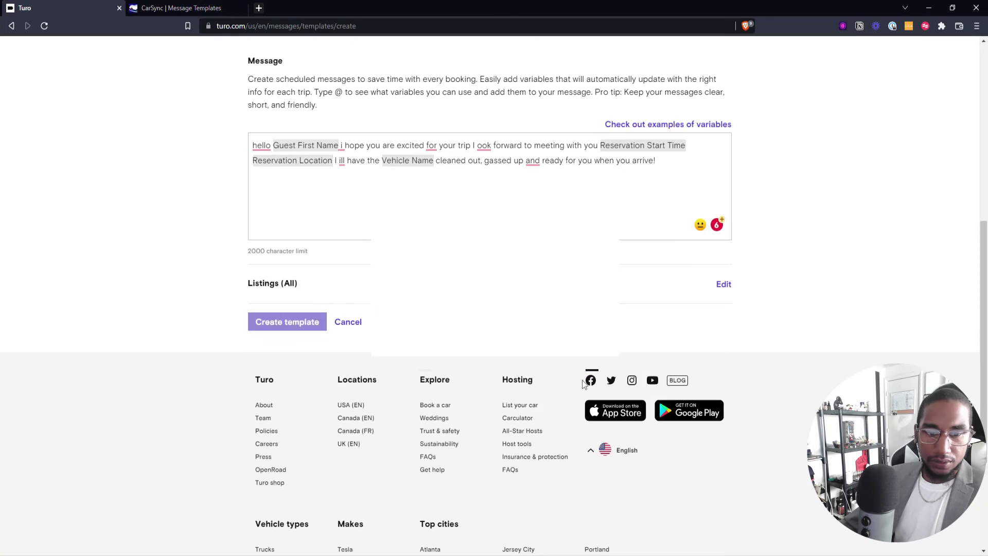
left_click(259, 322)
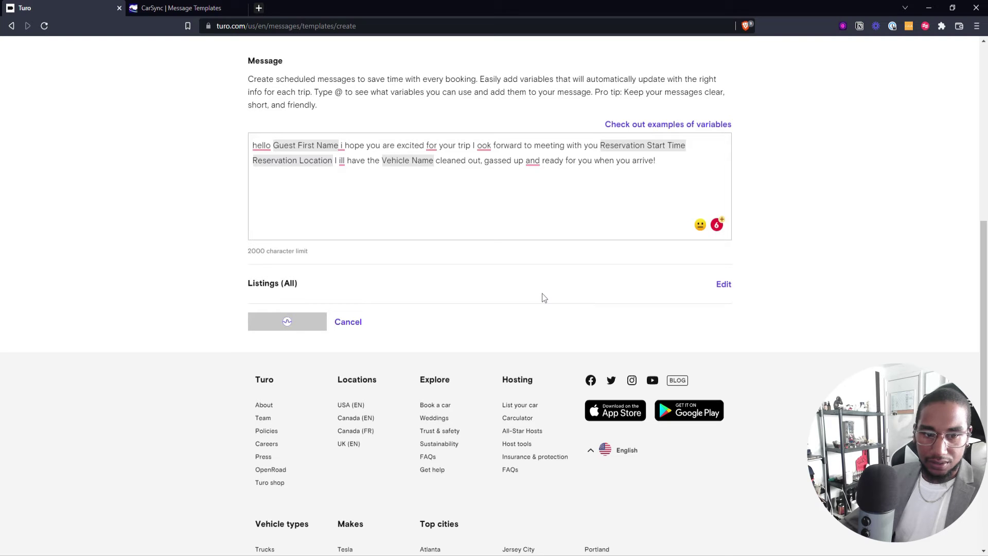
Step: Cancel the template and confirm discarding it
left_click(349, 325)
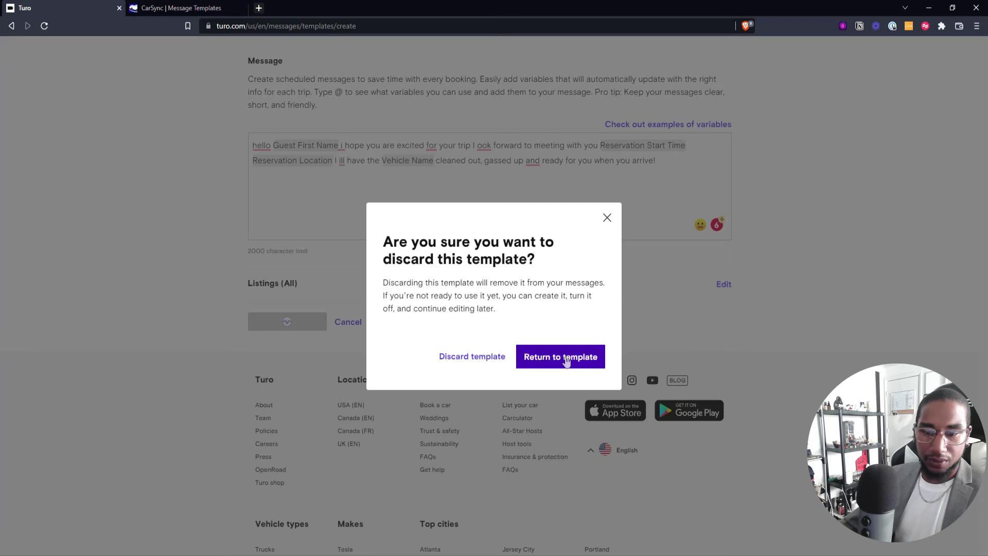
left_click(473, 357)
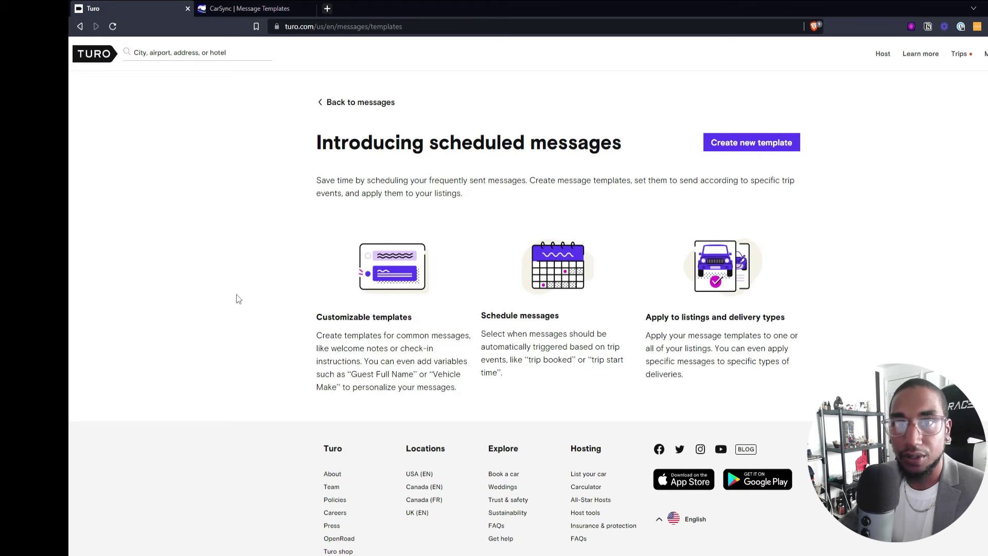
Step: In CarSync's New Template editor, select the message text 'this is a new automation'
left_click(244, 8)
scroll(438, 242, "down", 1)
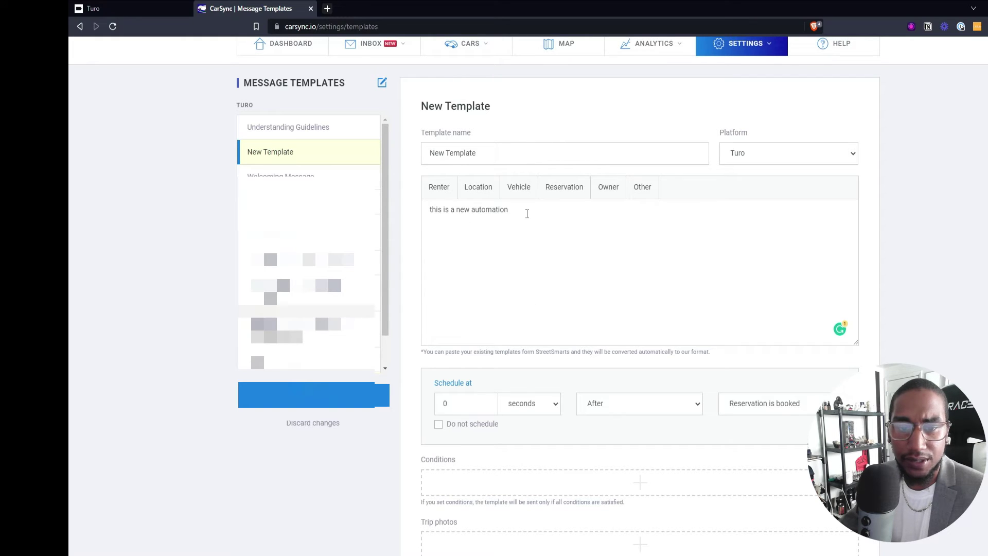
left_click_drag(527, 214, 430, 213)
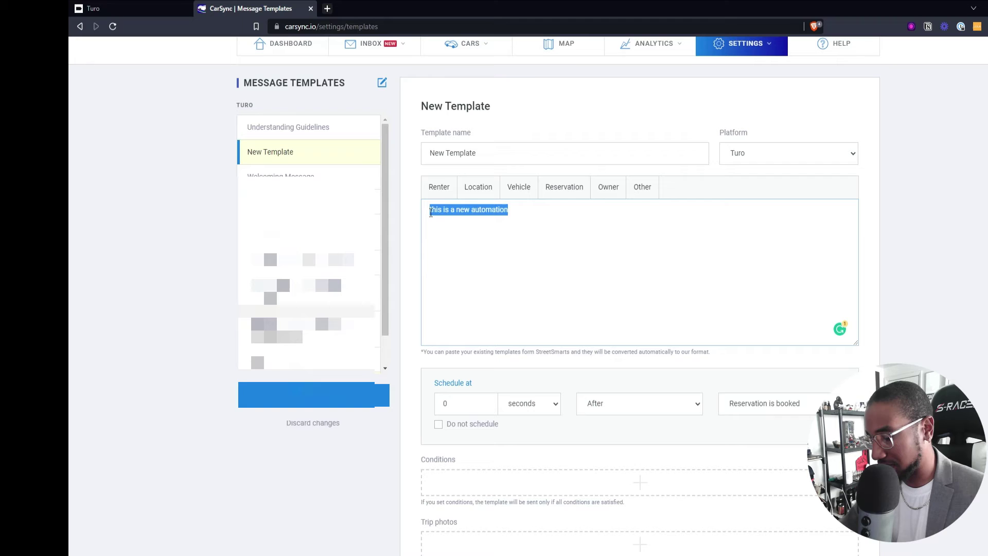
Step: Start the message with 'Hello' followed by the renter first name variable
type("He")
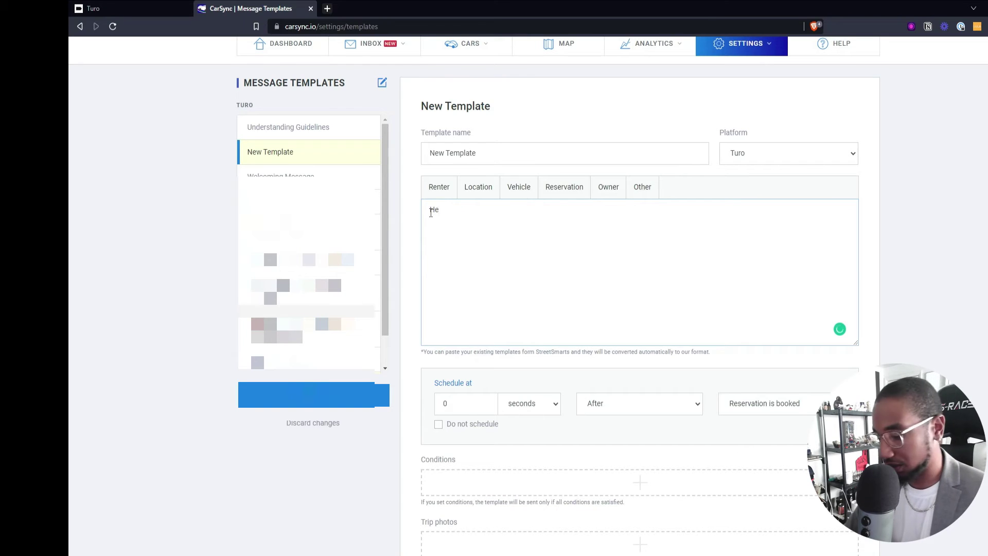
type("llo")
scroll(440, 263, "up", 1)
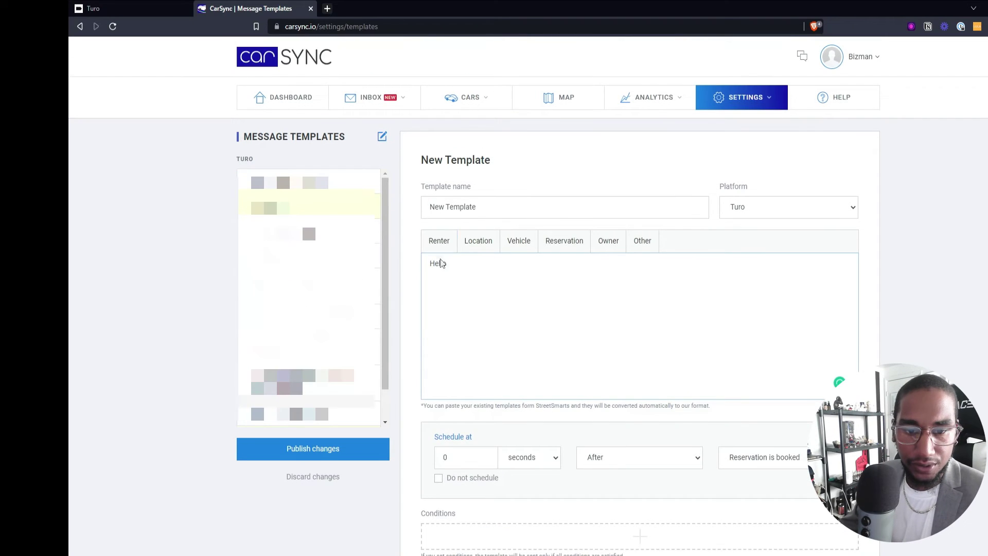
left_click(439, 241)
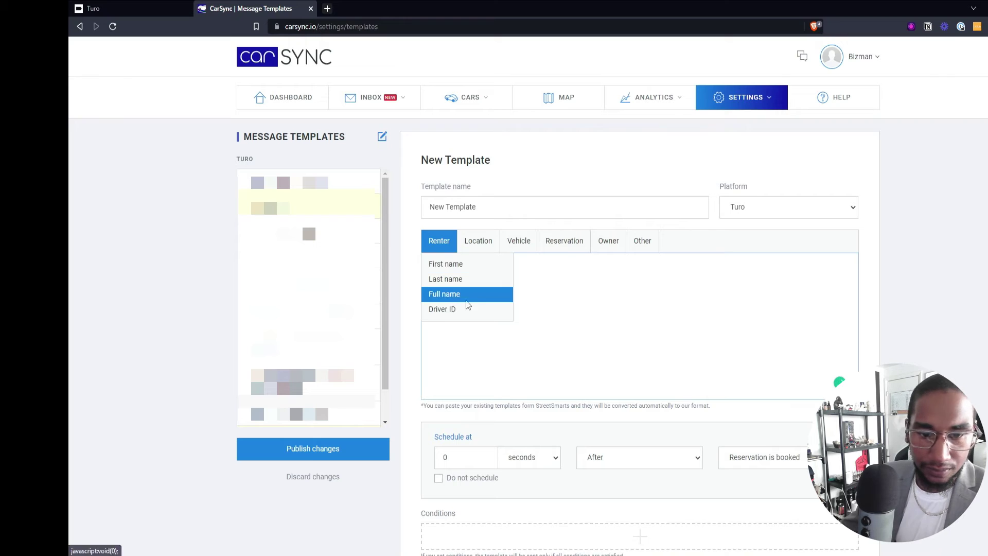
left_click(445, 263)
Step: Continue the greeting with 'i look forward to meeting with you @', correcting the typos
type("i ")
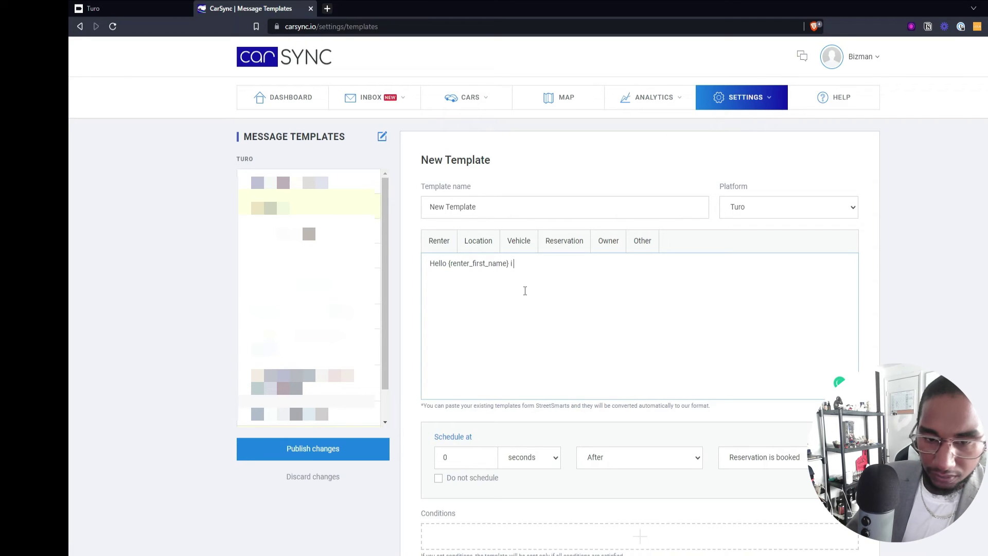
type("look for")
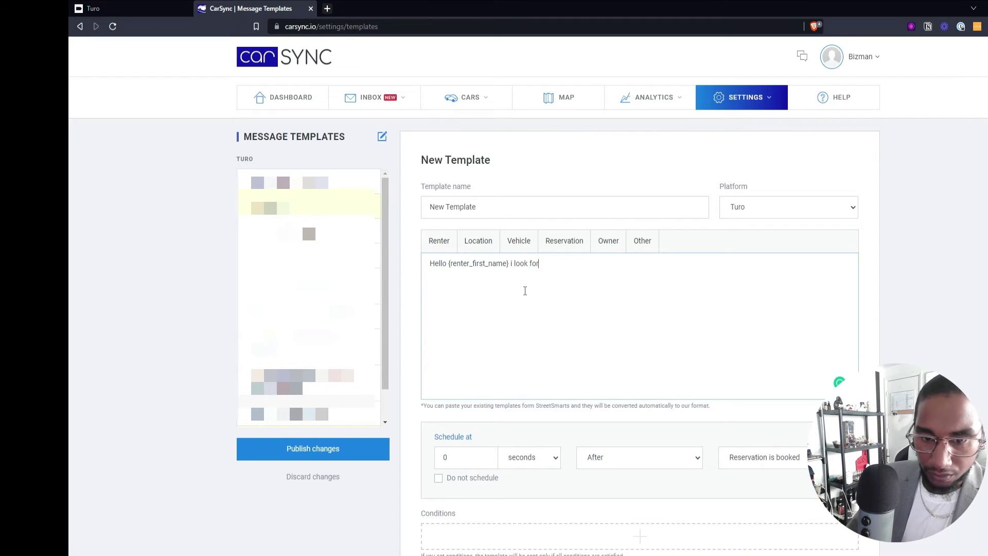
type("ward to me")
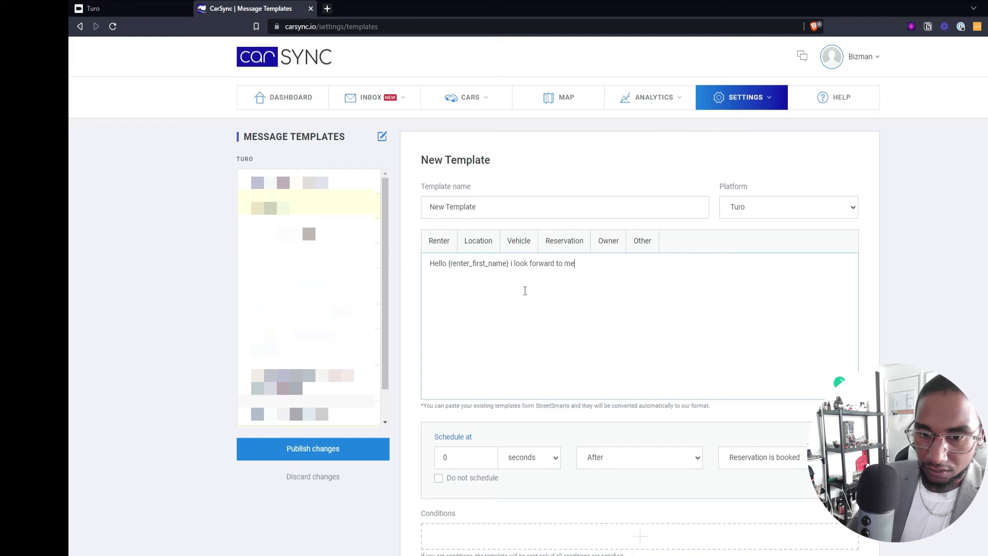
type("ting m")
key("BackSpace")
key("BackSpace")
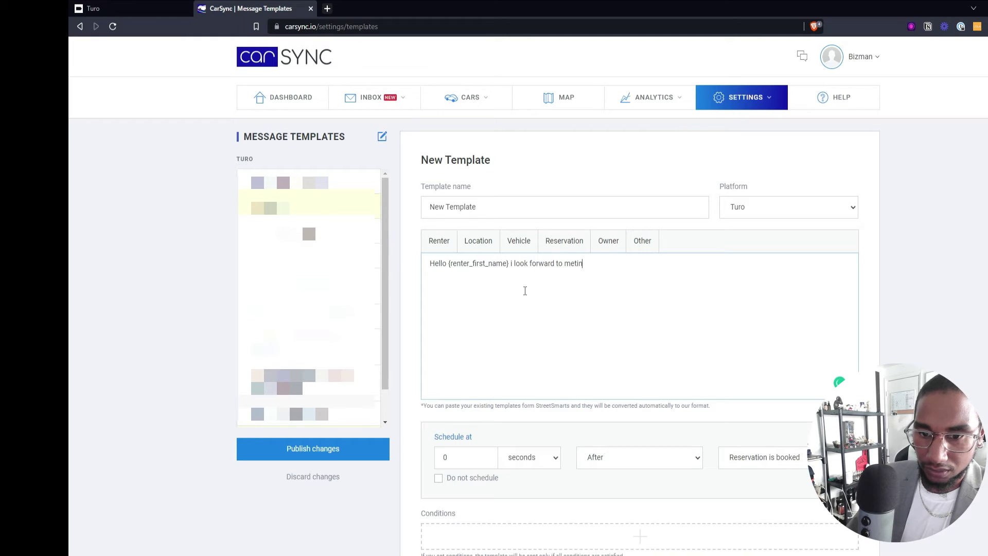
key("BackSpace")
key("BackSpace")
key("BackSpace")
type("eting with you ar")
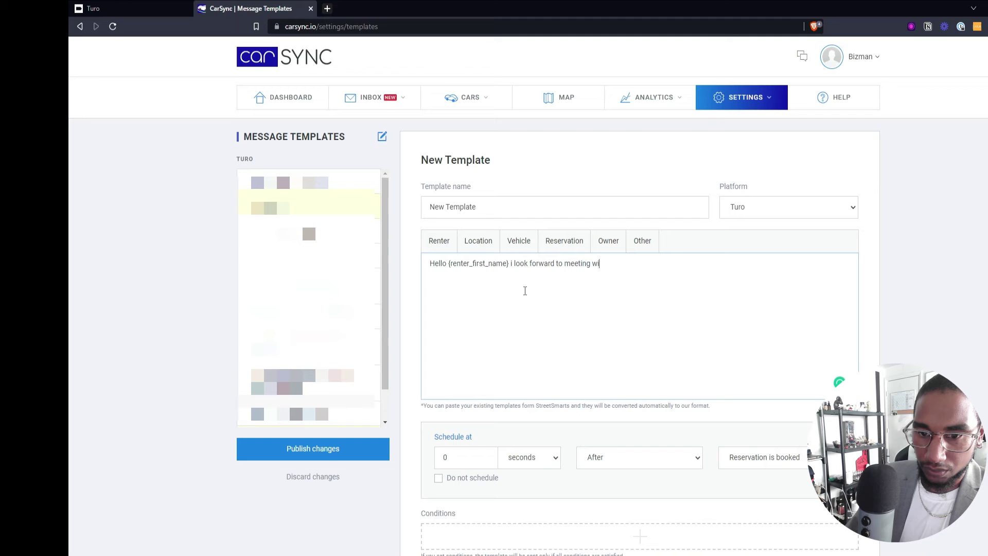
key("BackSpace")
key("BackSpace")
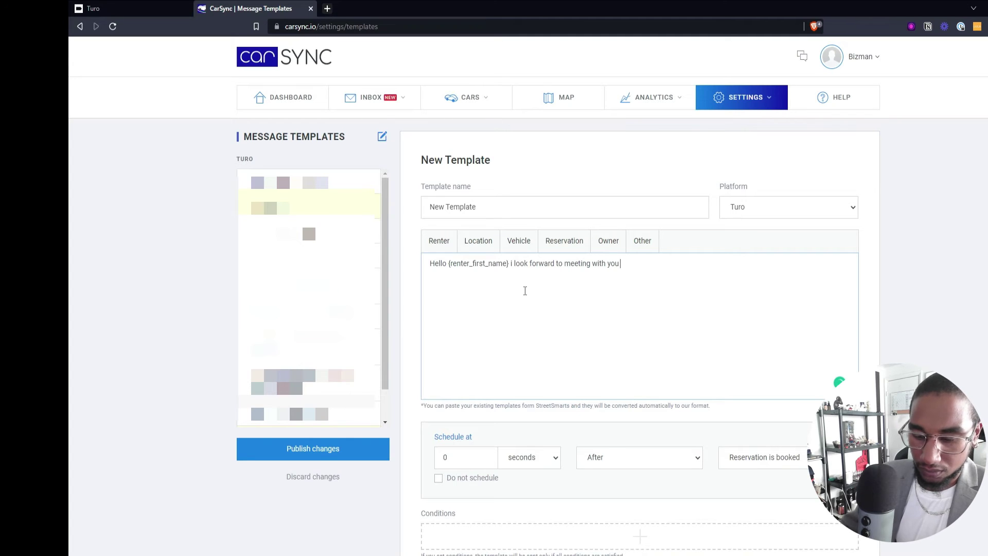
type("@")
Step: Add '@ {reservation_location}' and continue with 'i will have the'
mouse_move(561, 242)
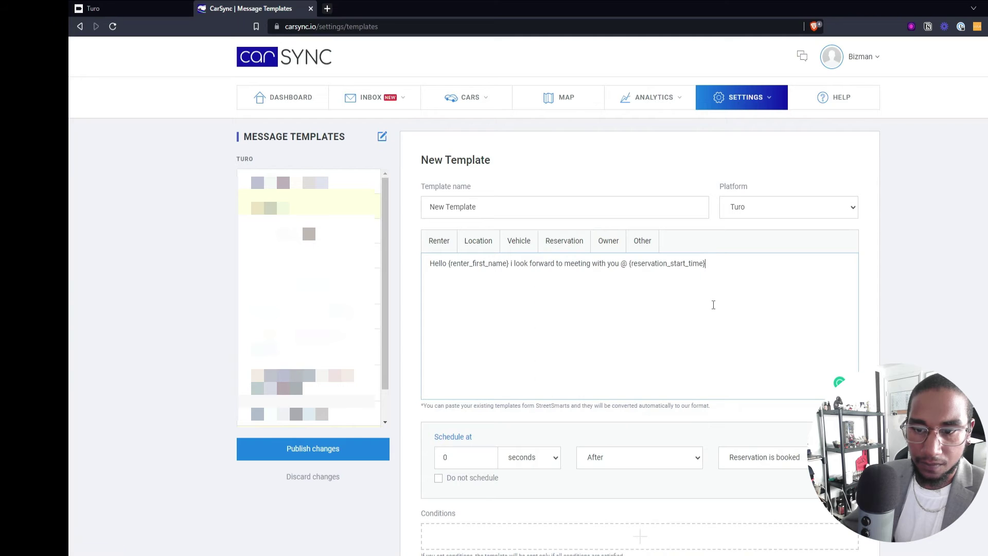
mouse_move(480, 250)
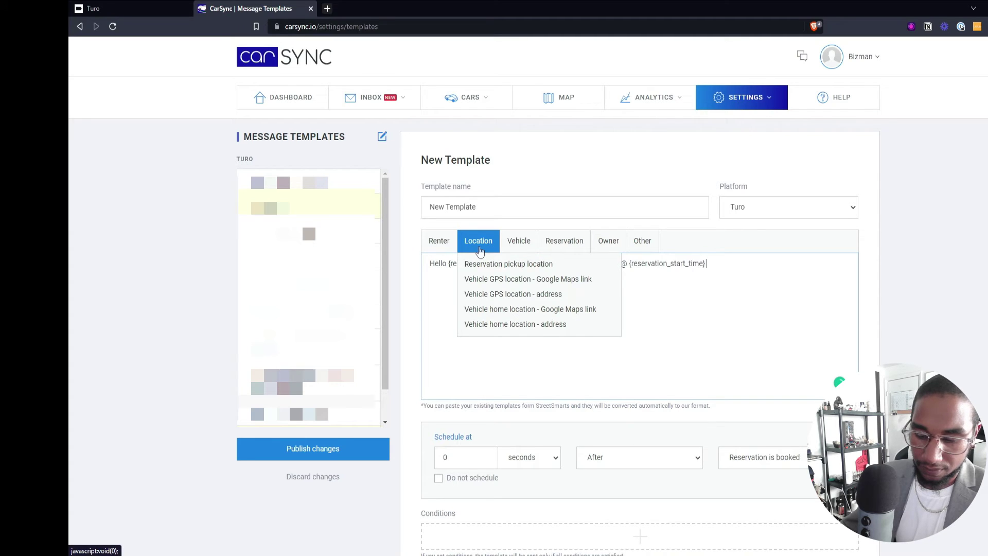
type("@")
left_click(483, 266)
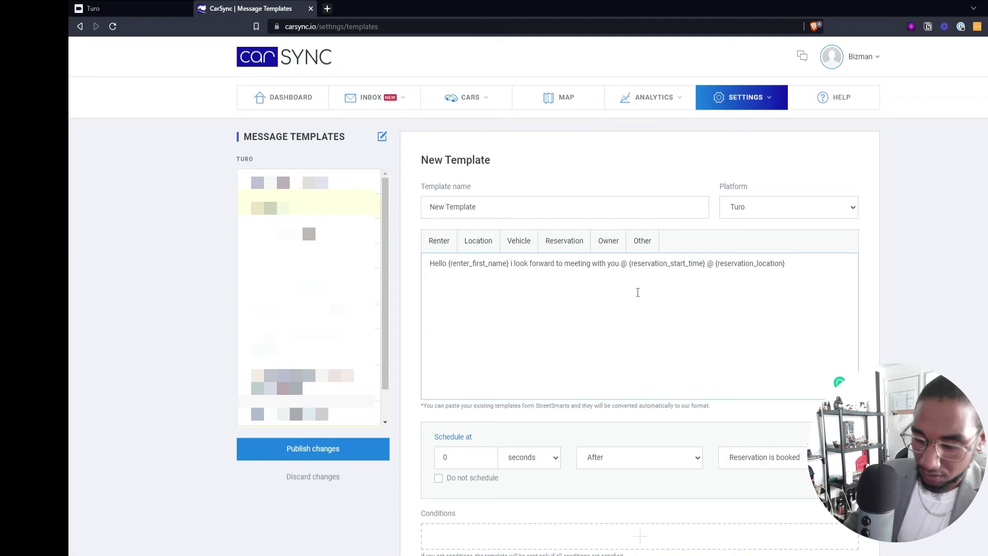
type("i ei")
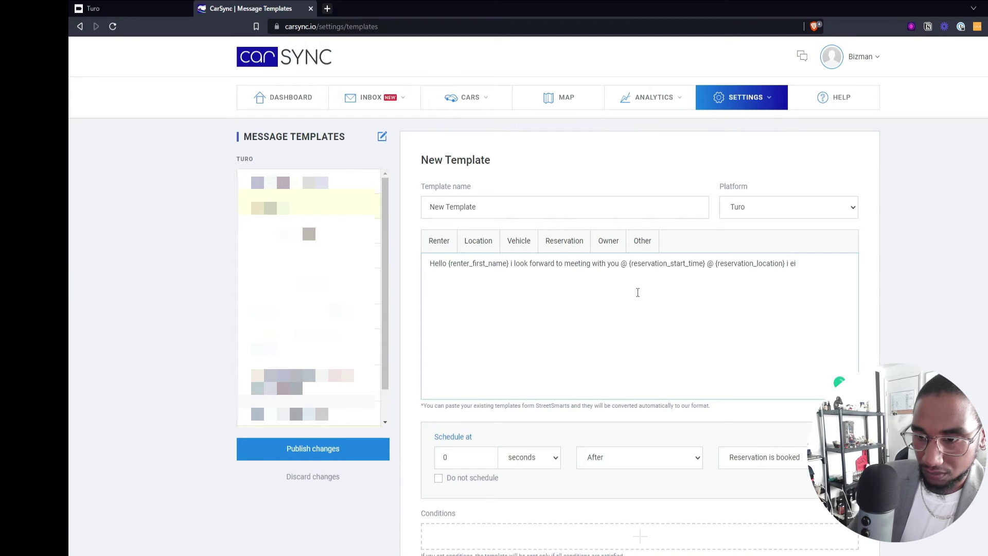
type("ll will have the")
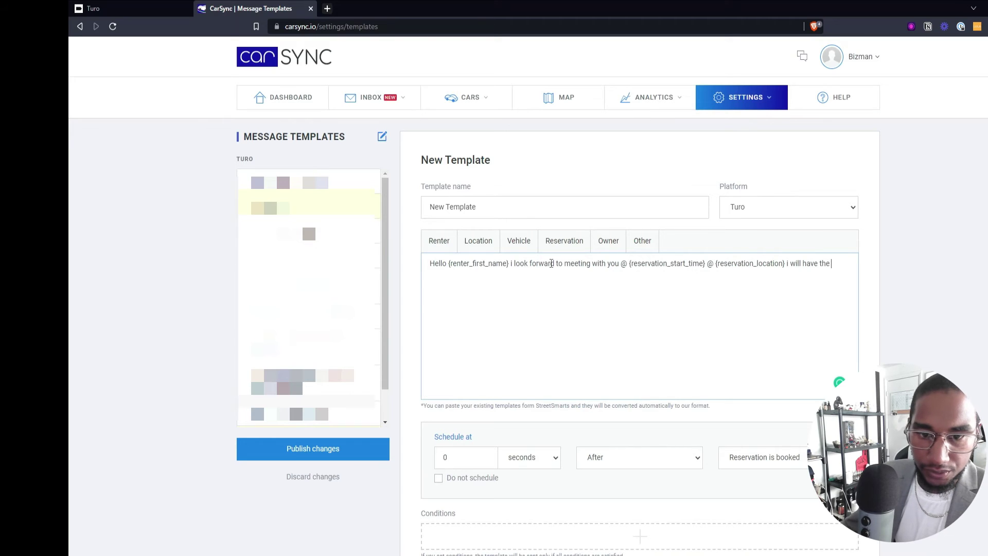
Step: Insert {vehicle_name} and close with 'gassed up and ready for you when you arrive!'
left_click(517, 241)
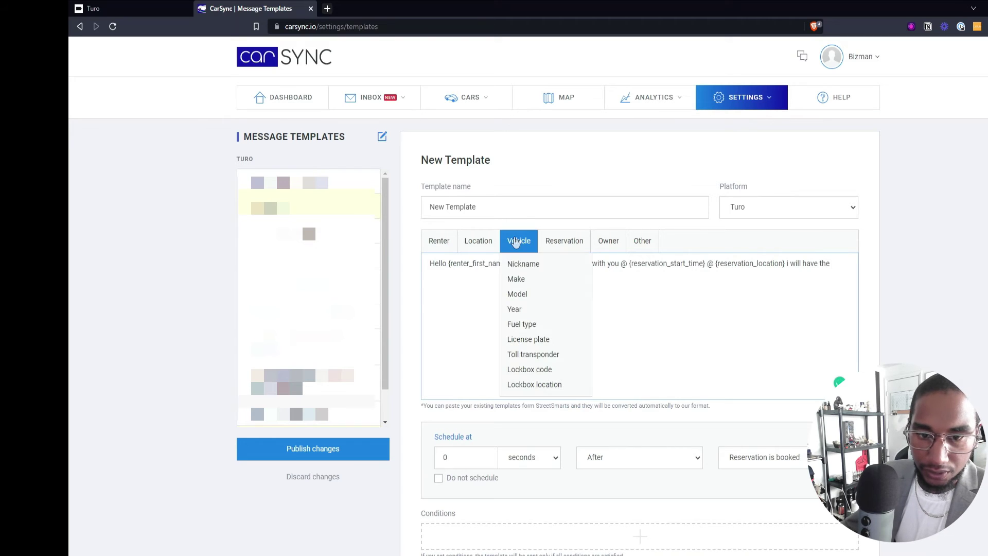
left_click(526, 271)
left_click(425, 333)
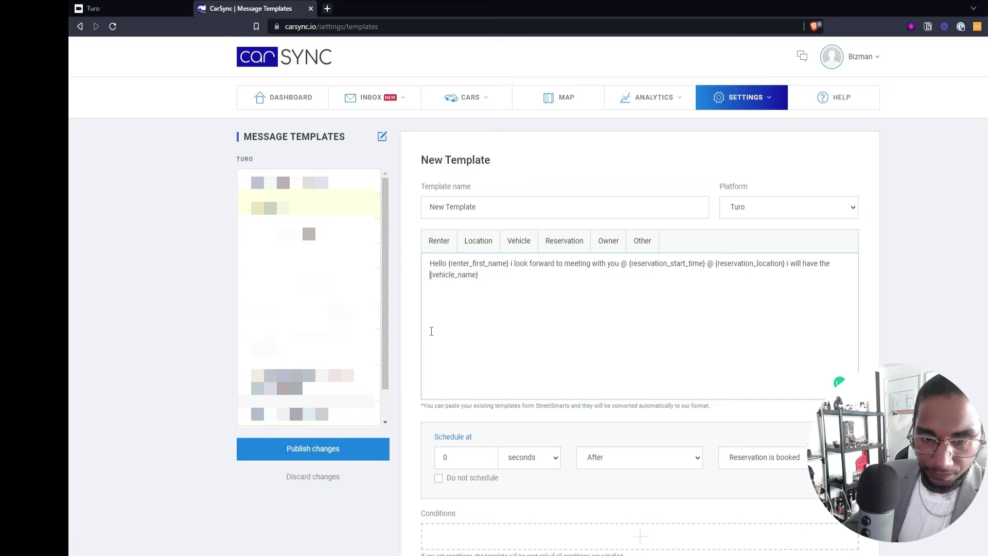
left_click(498, 275)
type("gass")
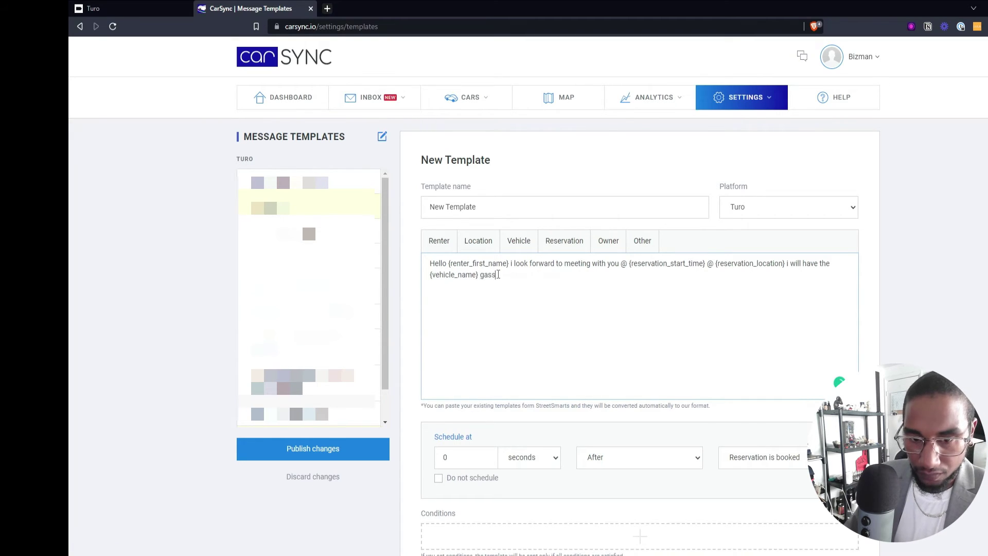
type("ed up and rea")
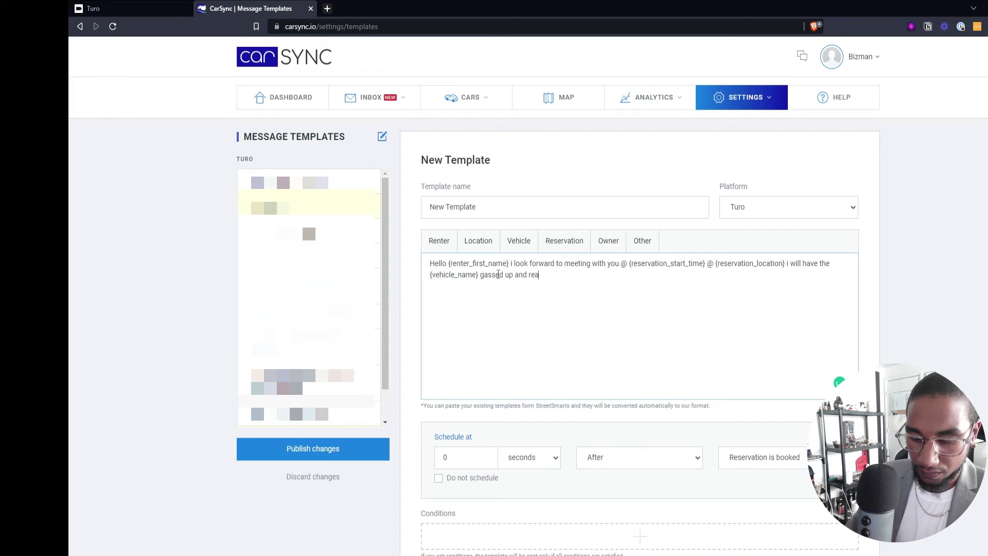
type("dy for you ")
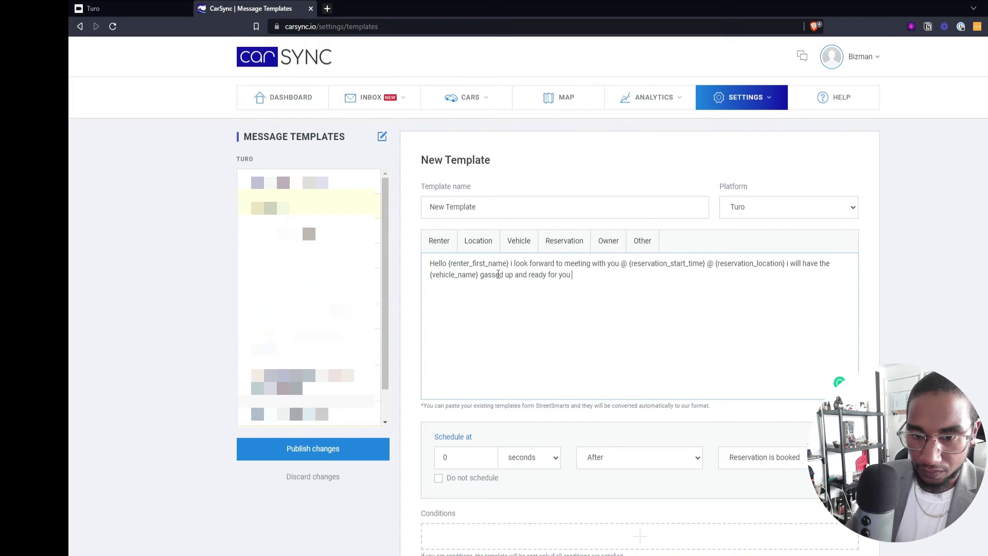
type("when you arri")
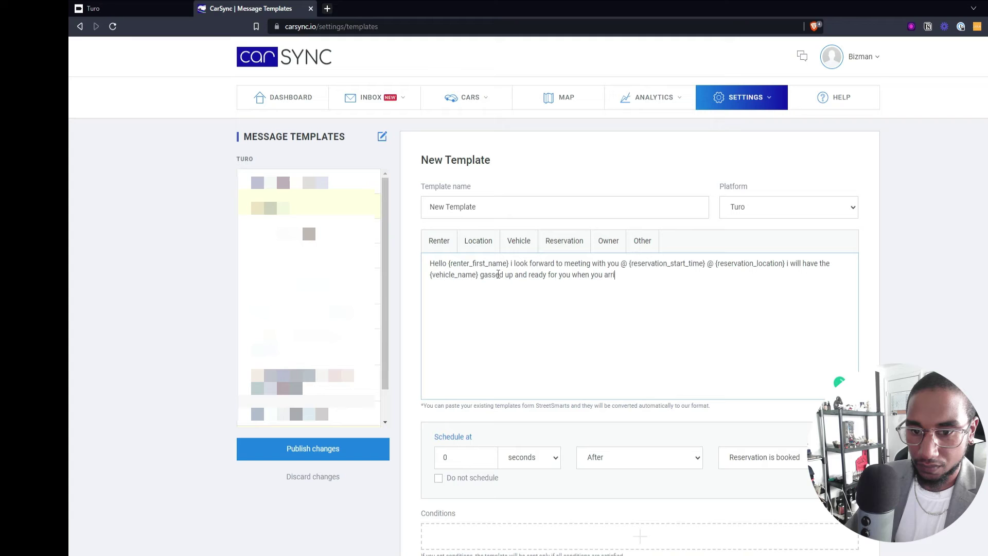
type("ve")
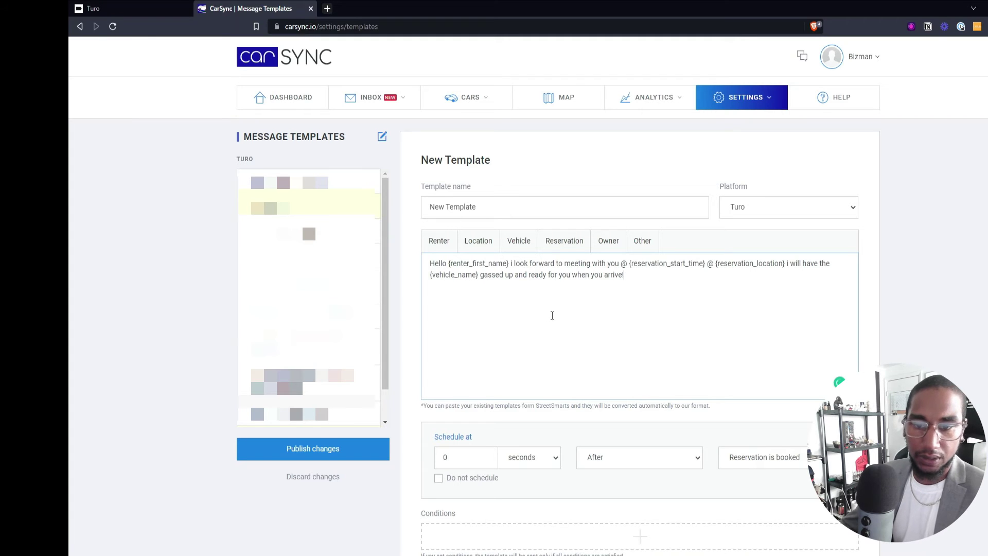
type("!")
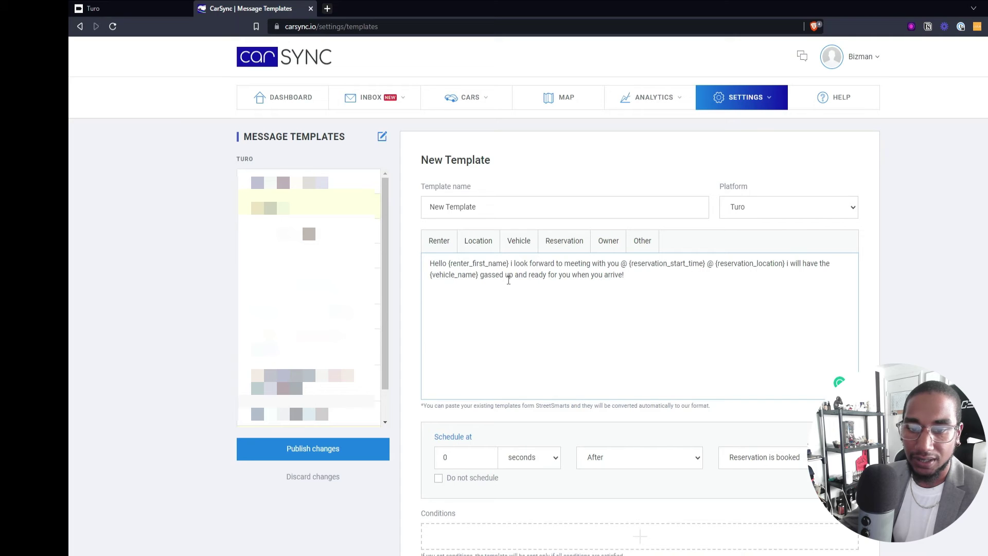
scroll(566, 278, "down", 5)
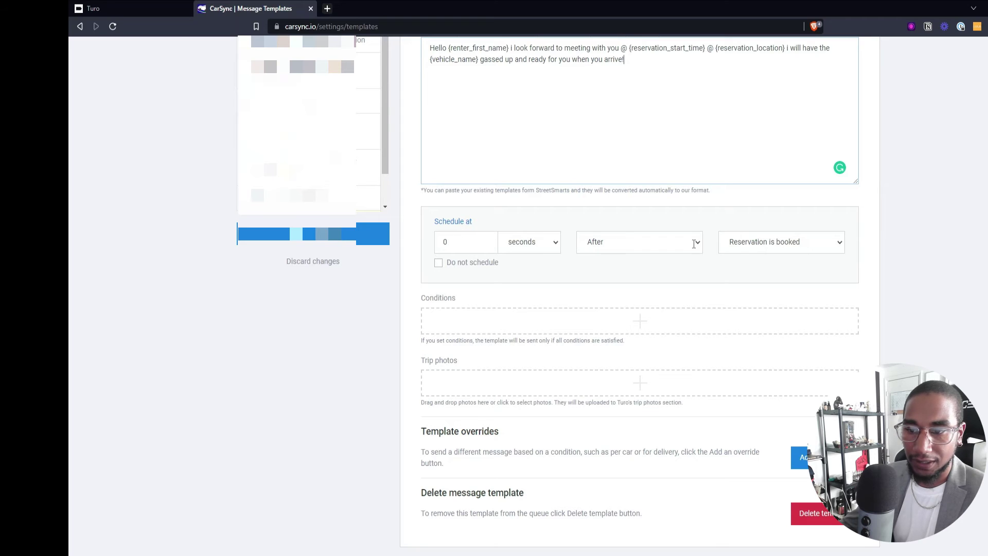
left_click(748, 247)
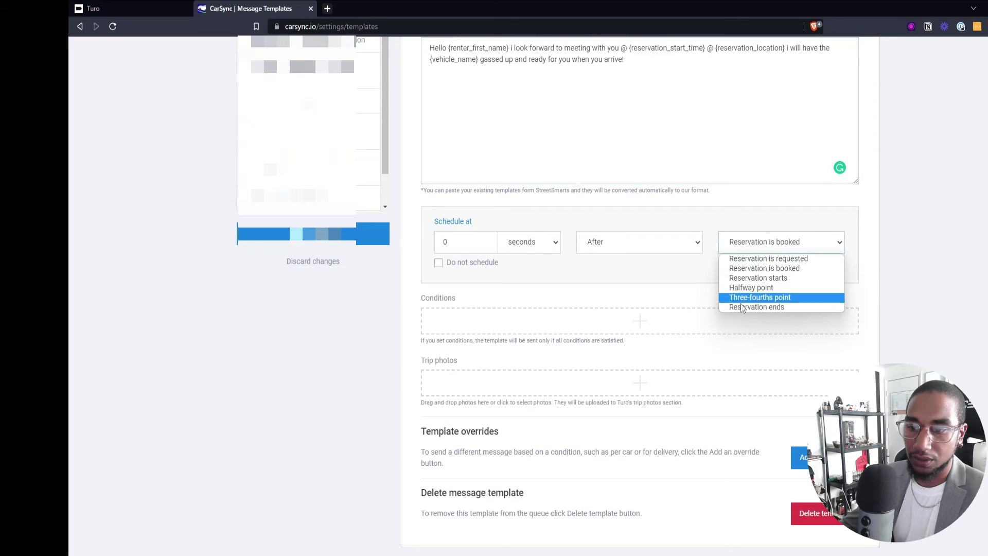
left_click(751, 260)
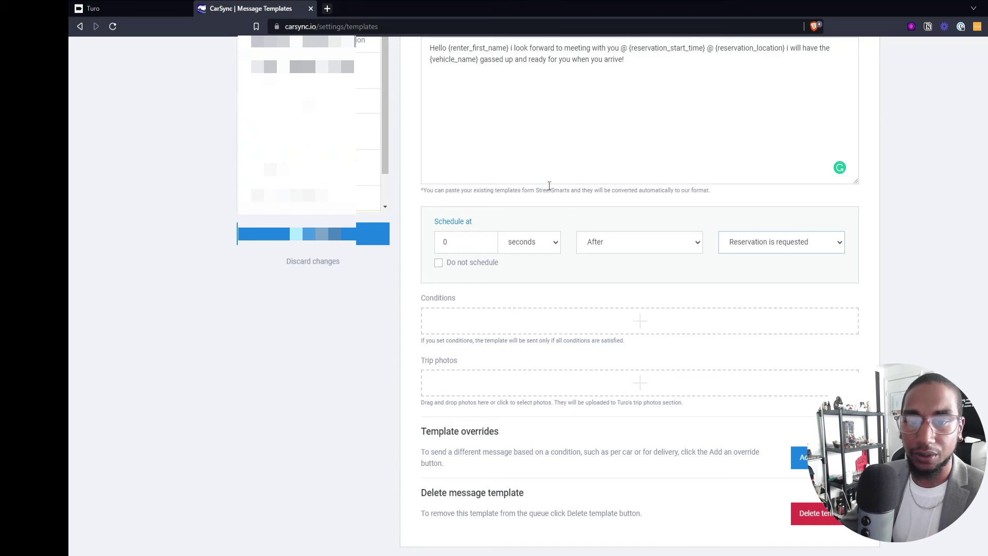
left_click(740, 250)
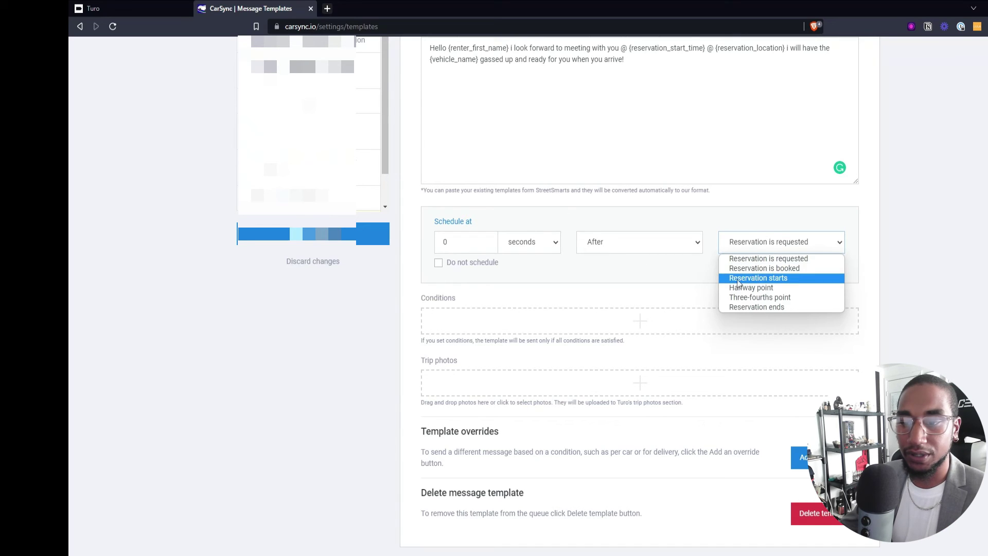
left_click(745, 269)
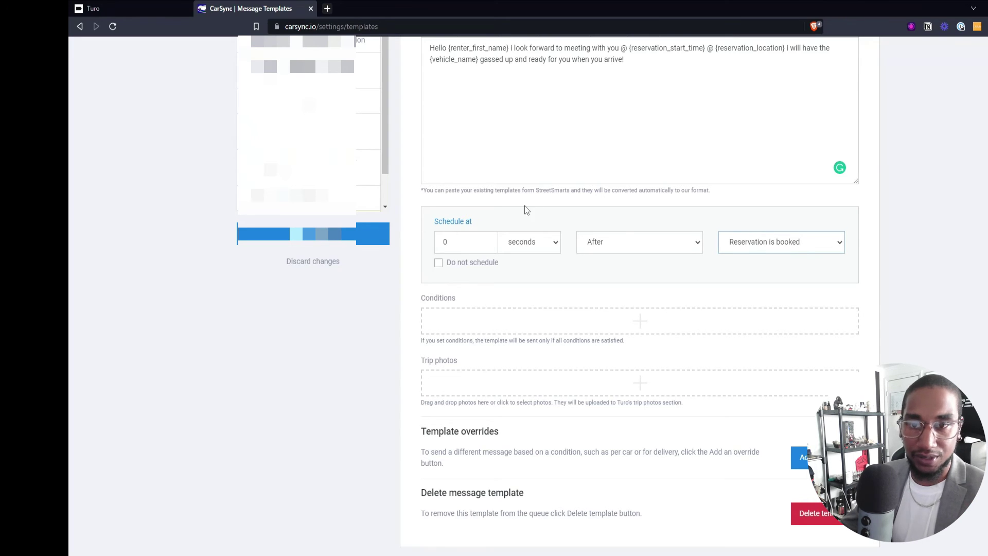
scroll(526, 208, "down", 2)
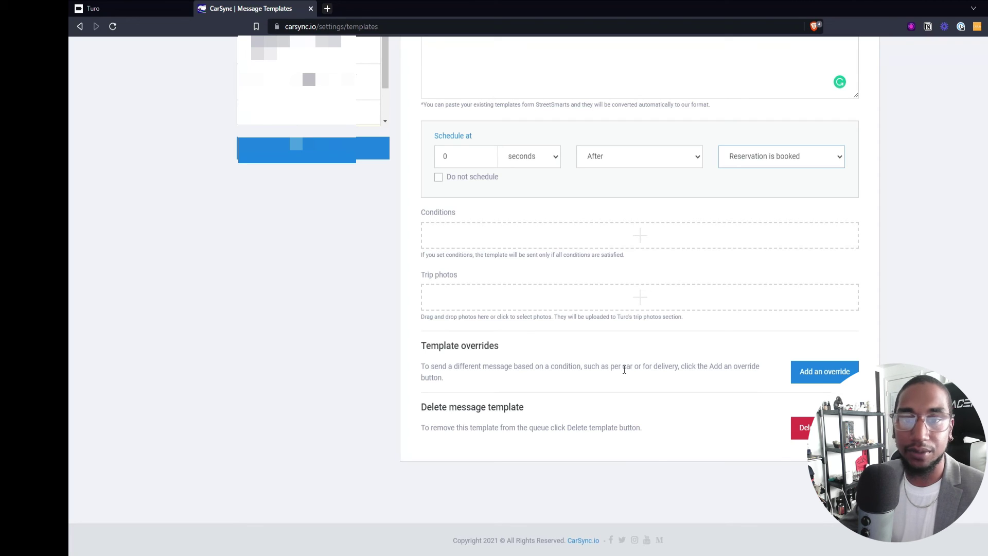
Step: Add a New Override to the template and expand it to review its settings
scroll(624, 366, "up", 5)
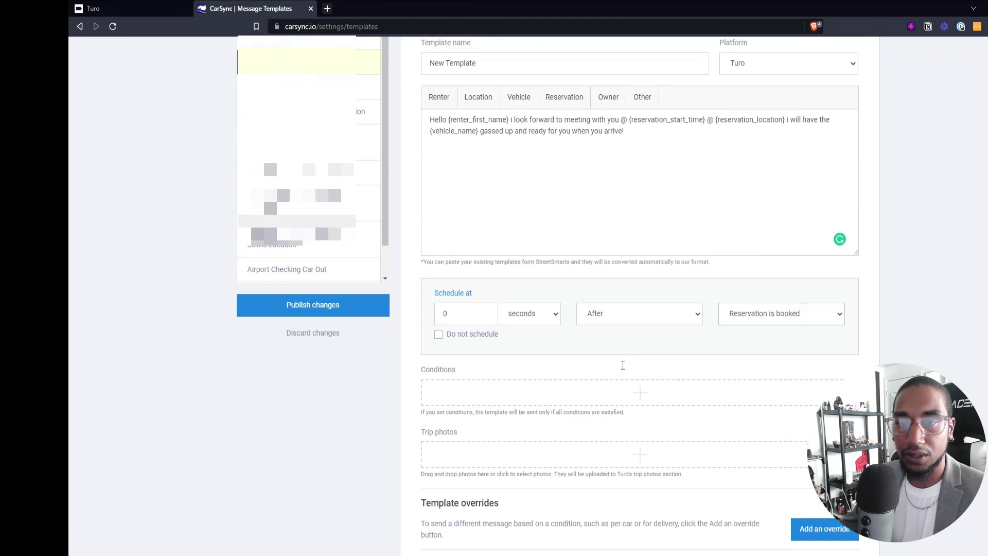
scroll(633, 368, "down", 5)
left_click(815, 370)
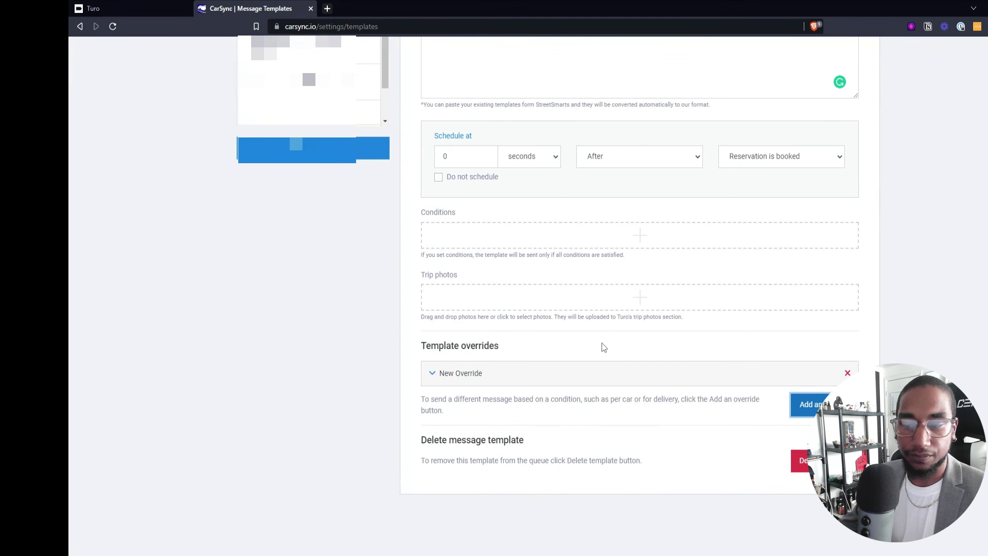
left_click(641, 372)
scroll(481, 407, "down", 3)
mouse_move(482, 412)
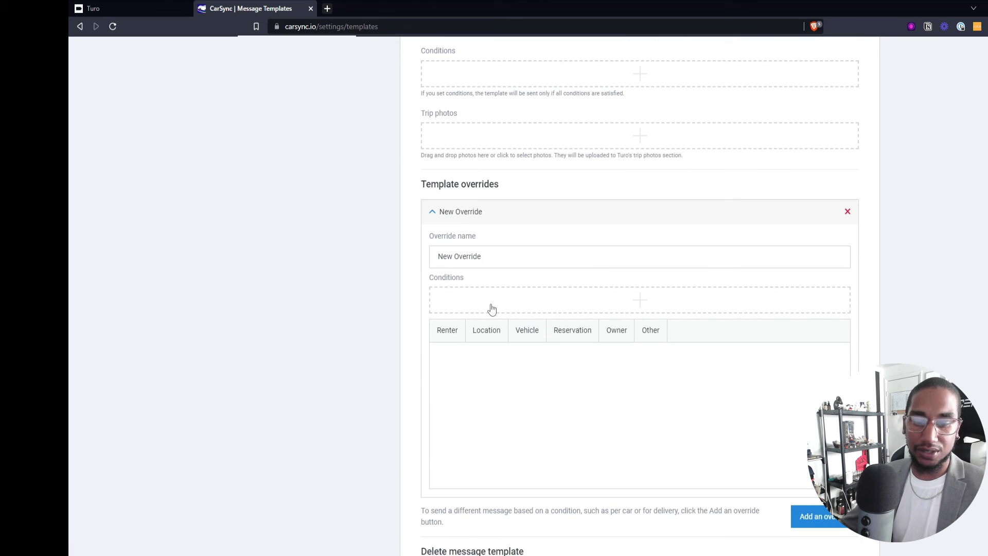
scroll(492, 308, "down", 1)
scroll(492, 308, "up", 5)
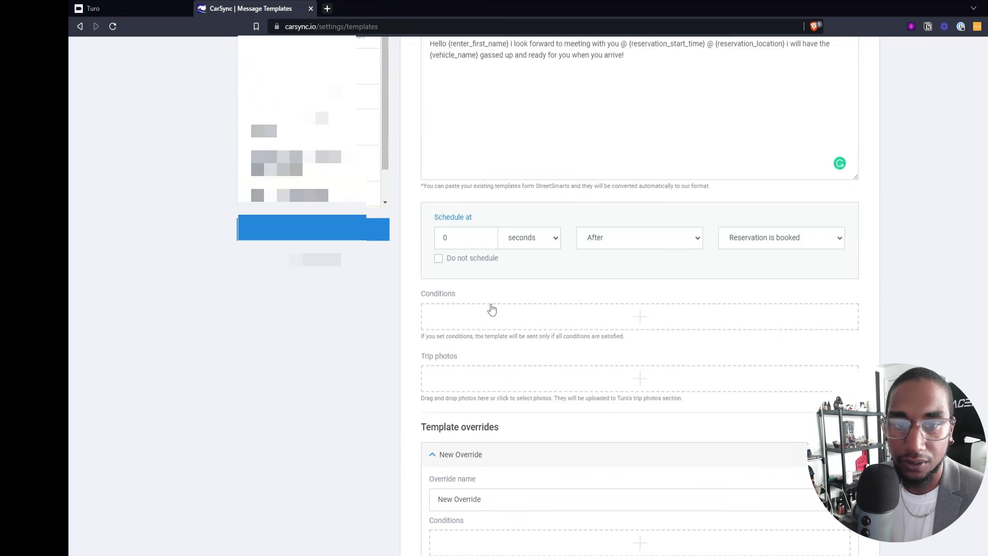
scroll(492, 308, "up", 4)
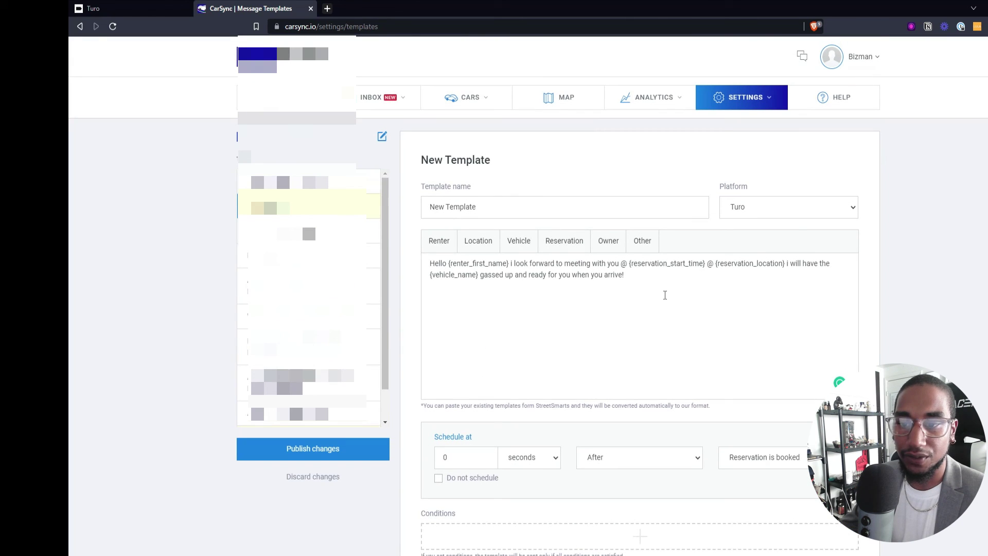
left_click(804, 212)
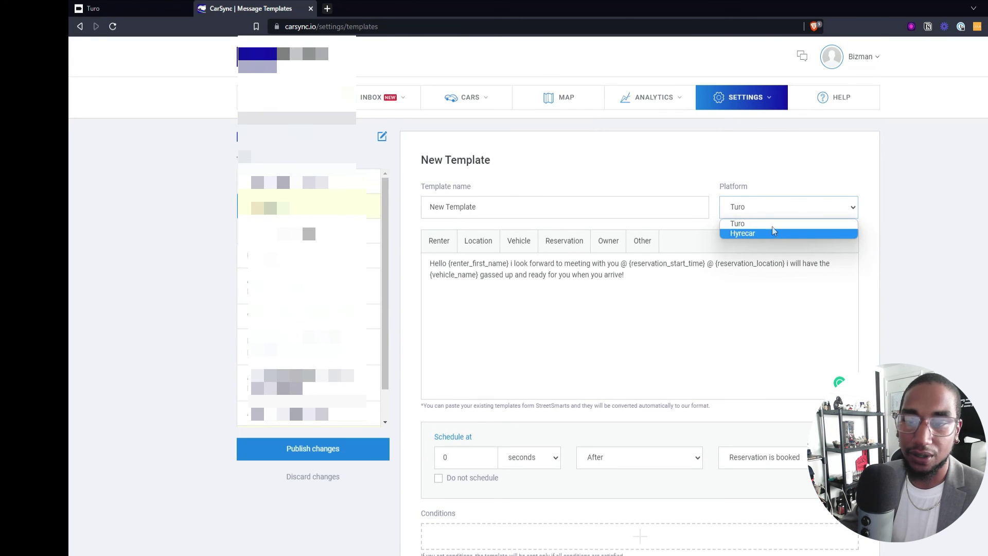
left_click(731, 224)
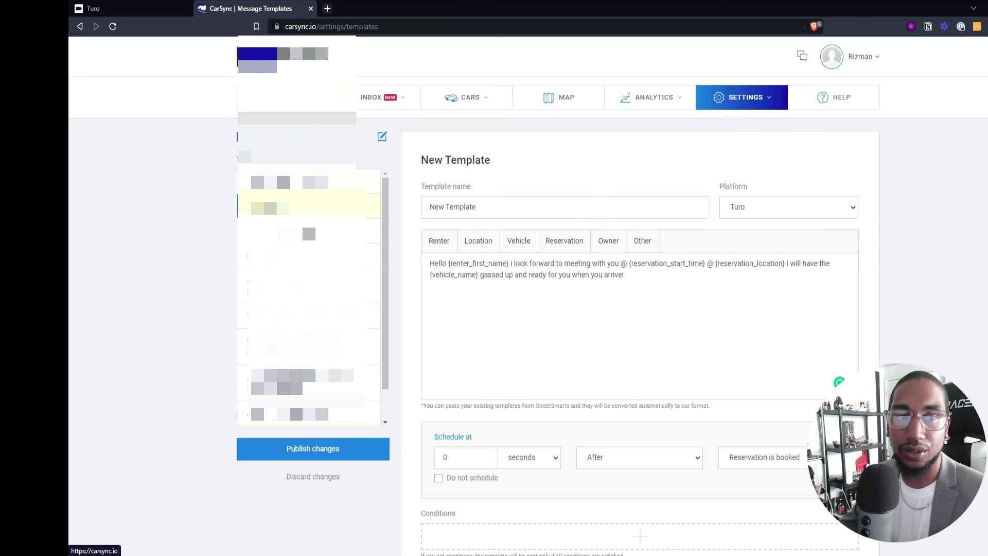